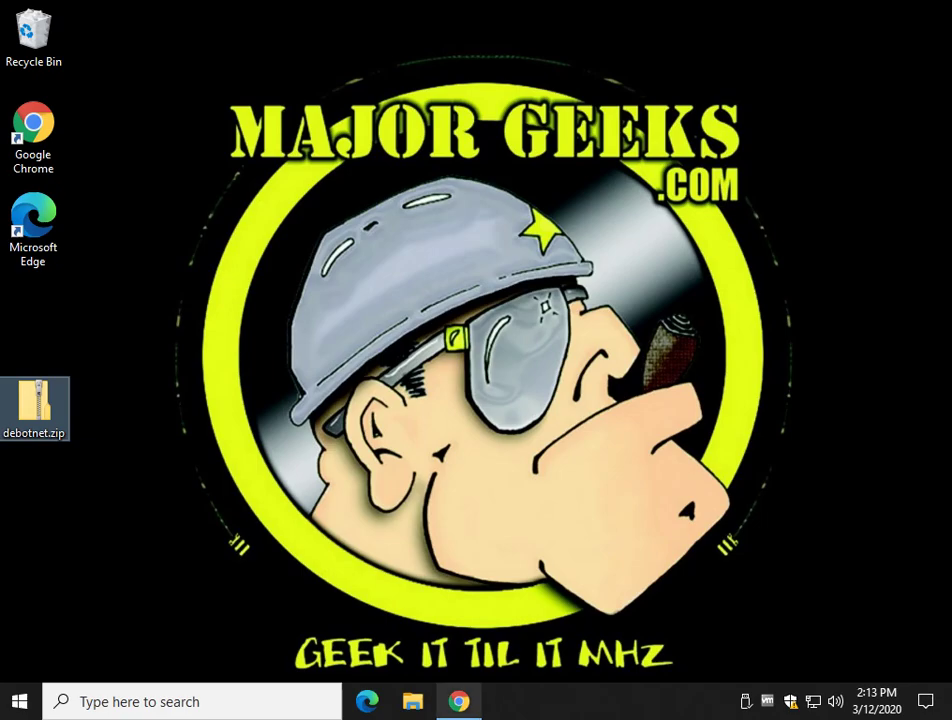
# Switch to Chrome and look through the Mirinsoft apps page, closing its tab and minimizing the browser when done.
pyautogui.click(459, 701)
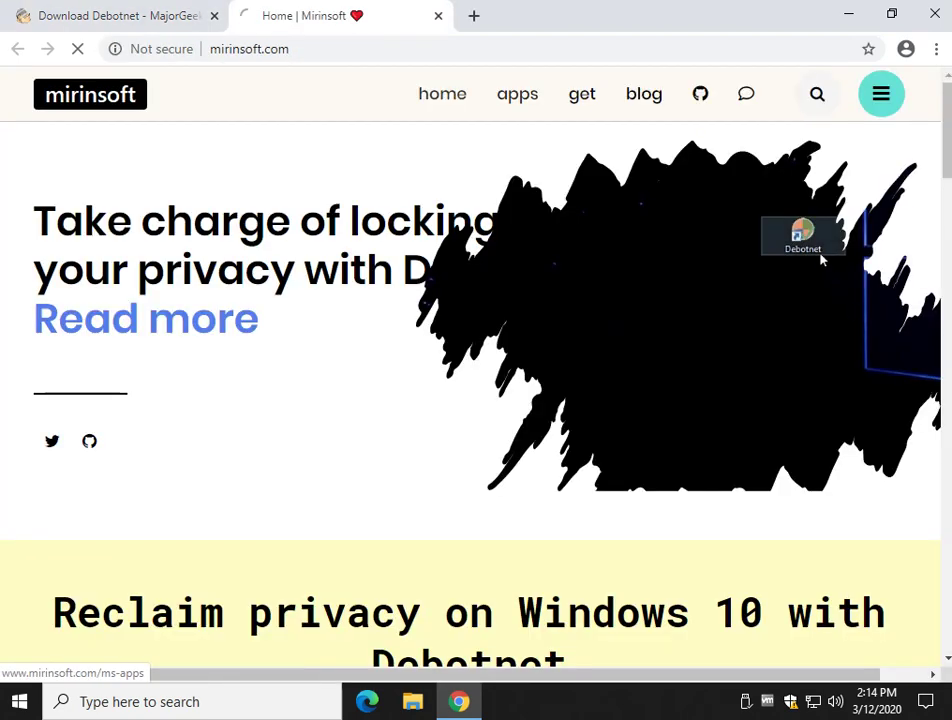
pyautogui.scroll(-2, 244, 300)
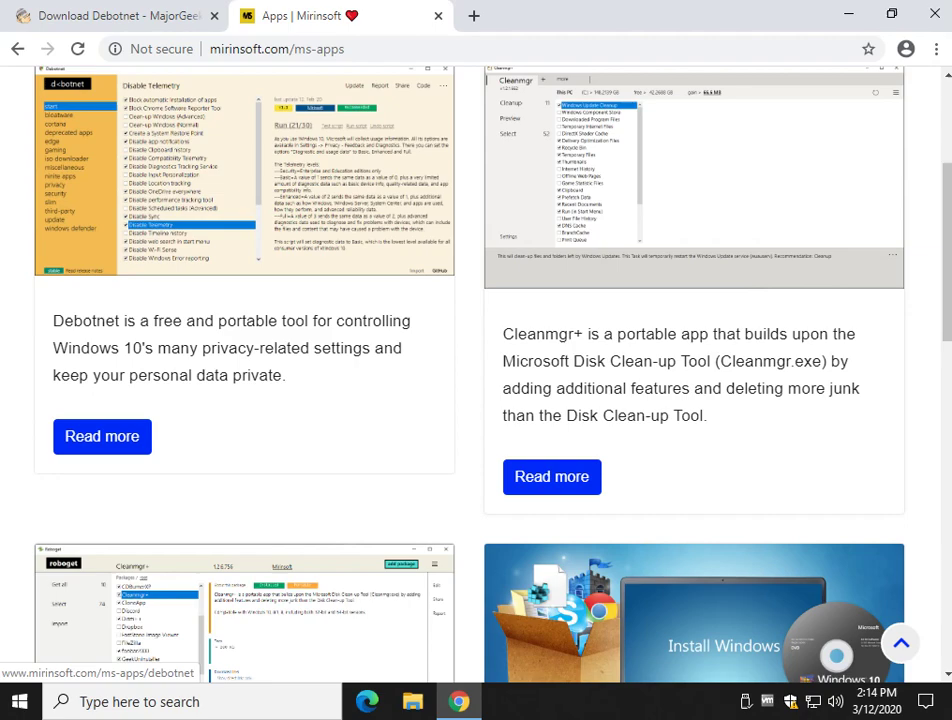
pyautogui.scroll(-4, 476, 360)
pyautogui.scroll(-1, 476, 360)
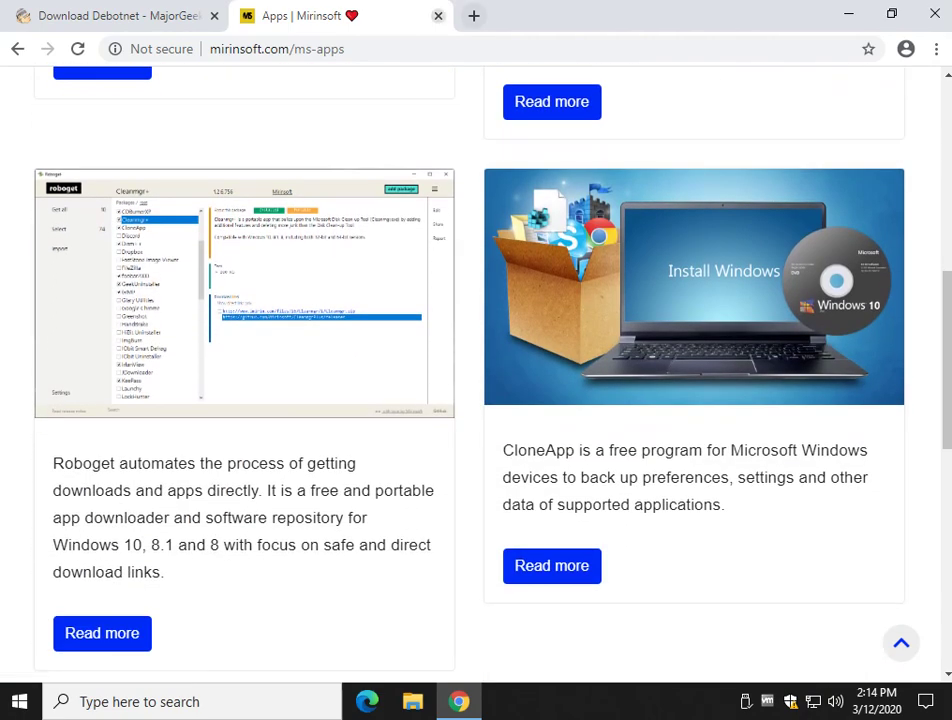
pyautogui.hotkey('ctrl', 'w')
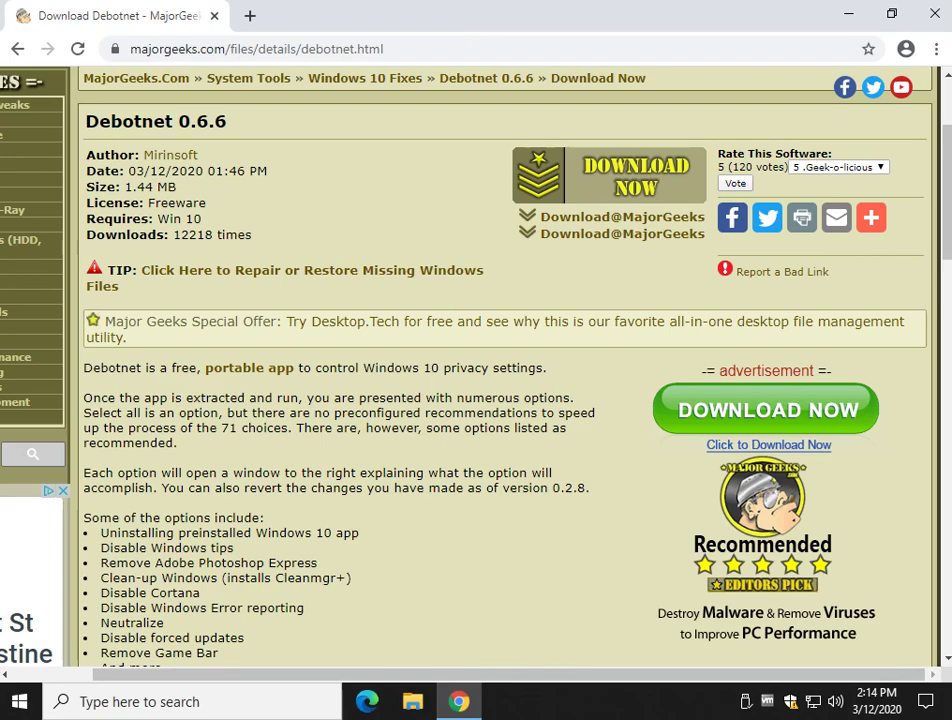
pyautogui.click(848, 14)
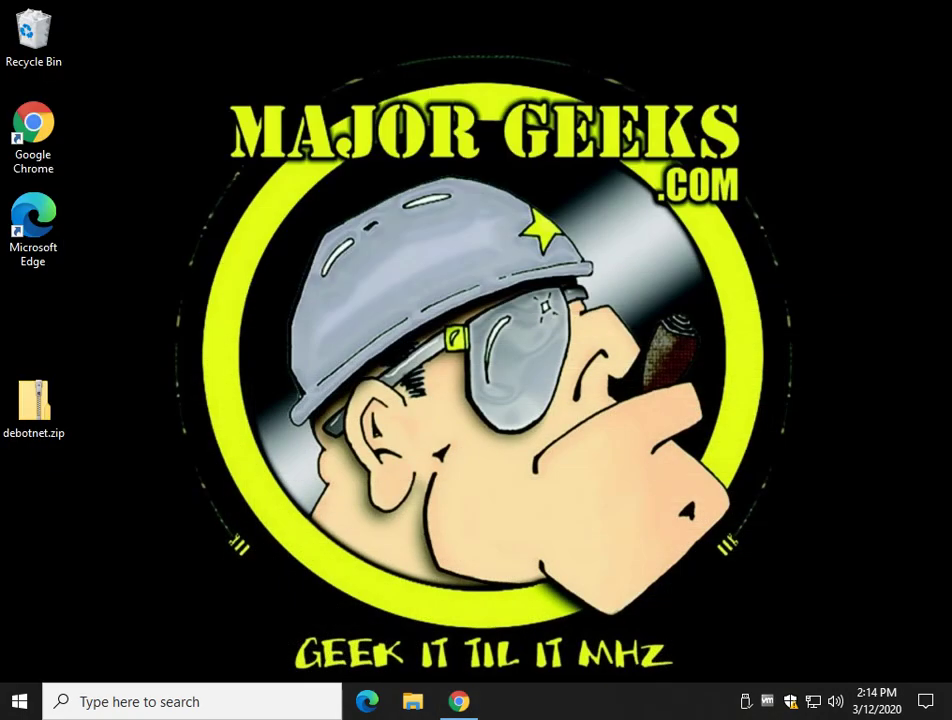
# Extract debotnet.zip into a debotnet folder on the desktop and close the open folder windows.
pyautogui.doubleClick(34, 405)
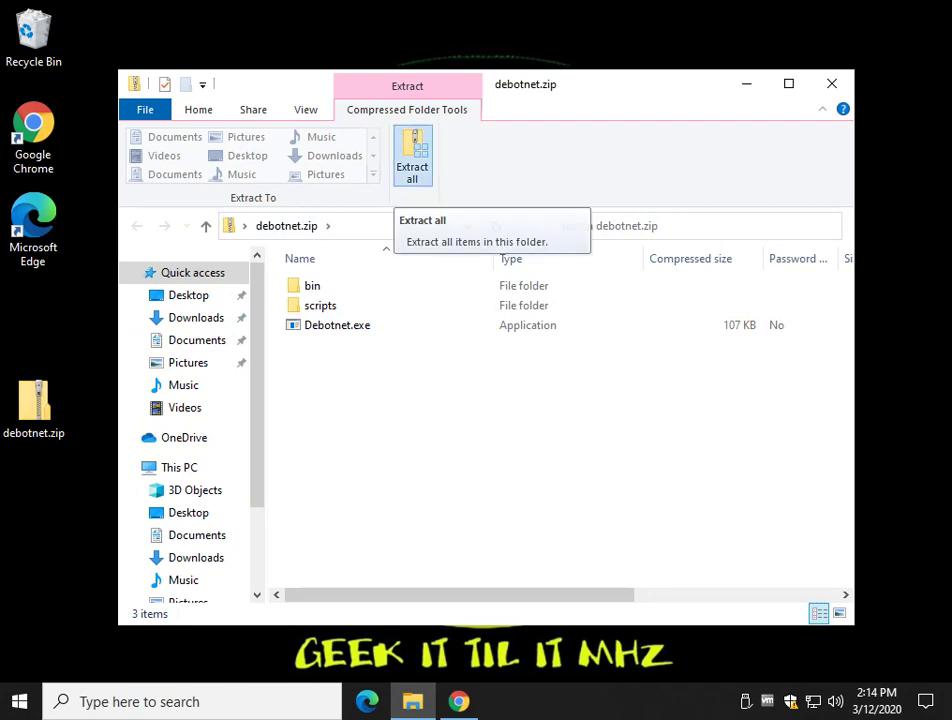
pyautogui.click(412, 160)
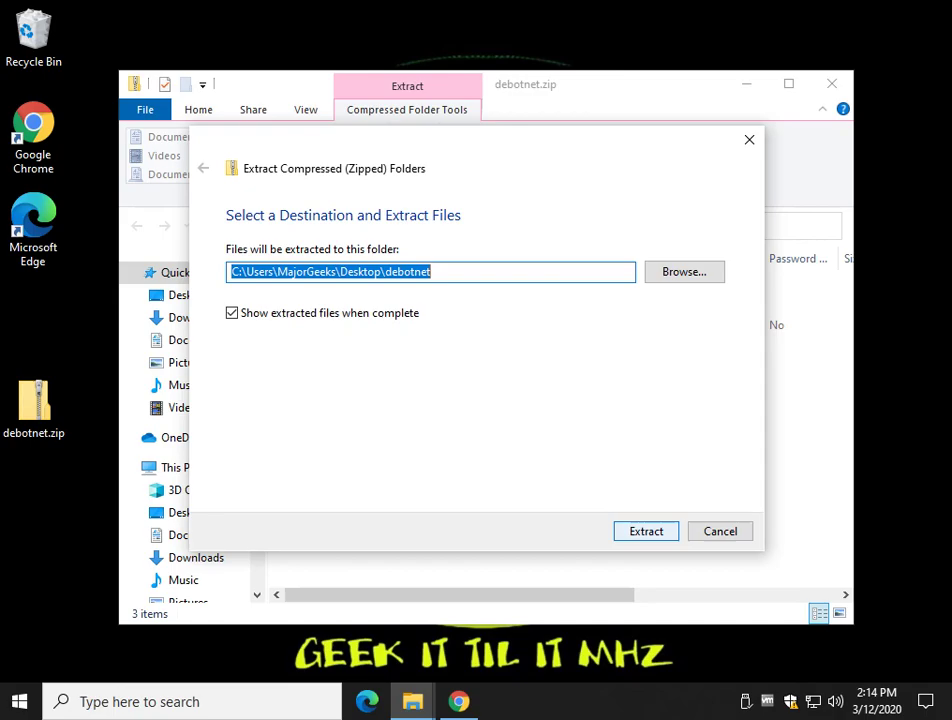
pyautogui.press('Return')
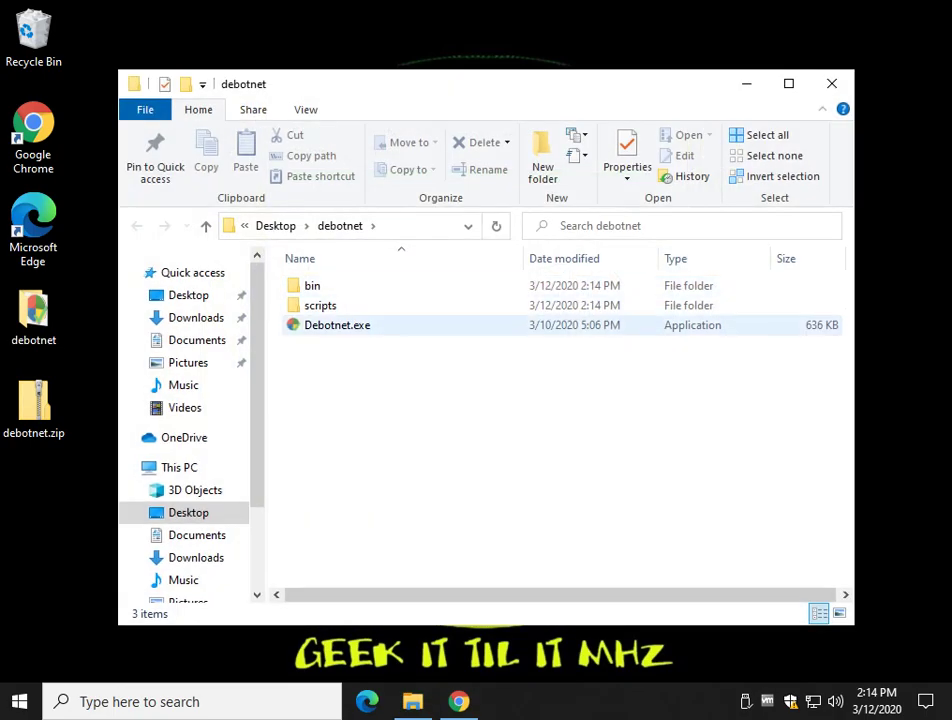
pyautogui.click(337, 325)
pyautogui.click(832, 84)
pyautogui.hotkey('alt', 'F4')
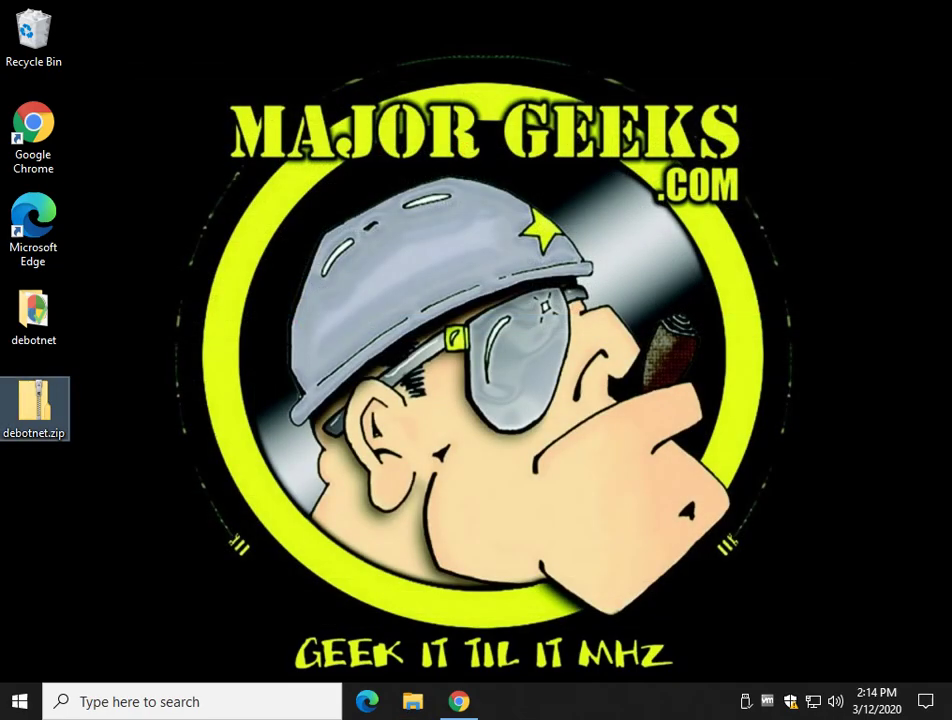
# Launch Debotnet.exe from the extracted debotnet folder, dismiss its welcome message and reposition the program window.
pyautogui.click(33, 315)
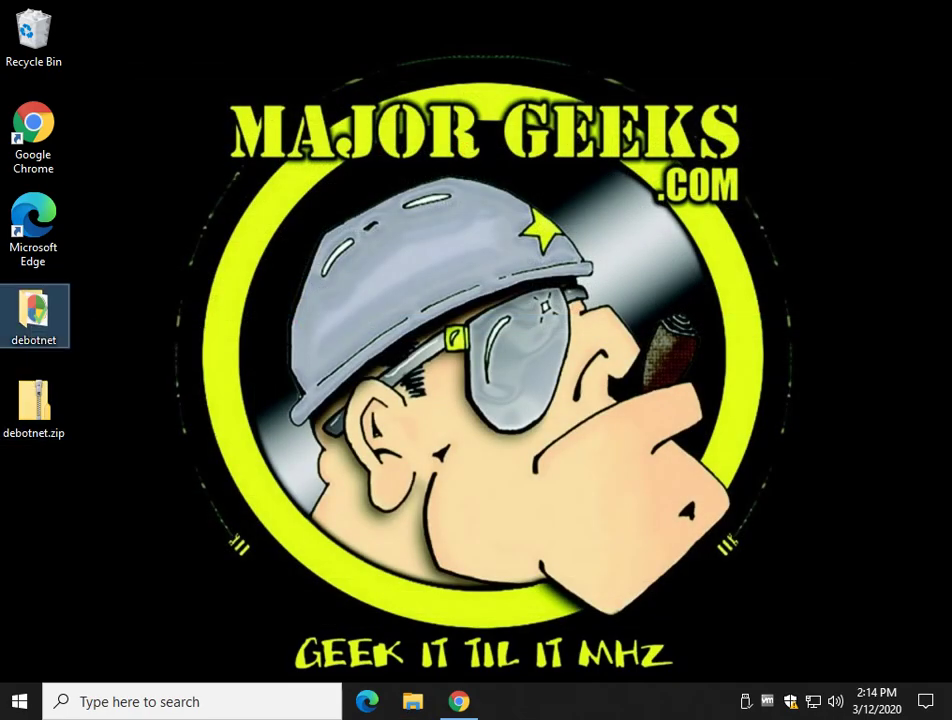
pyautogui.doubleClick(33, 315)
pyautogui.doubleClick(337, 325)
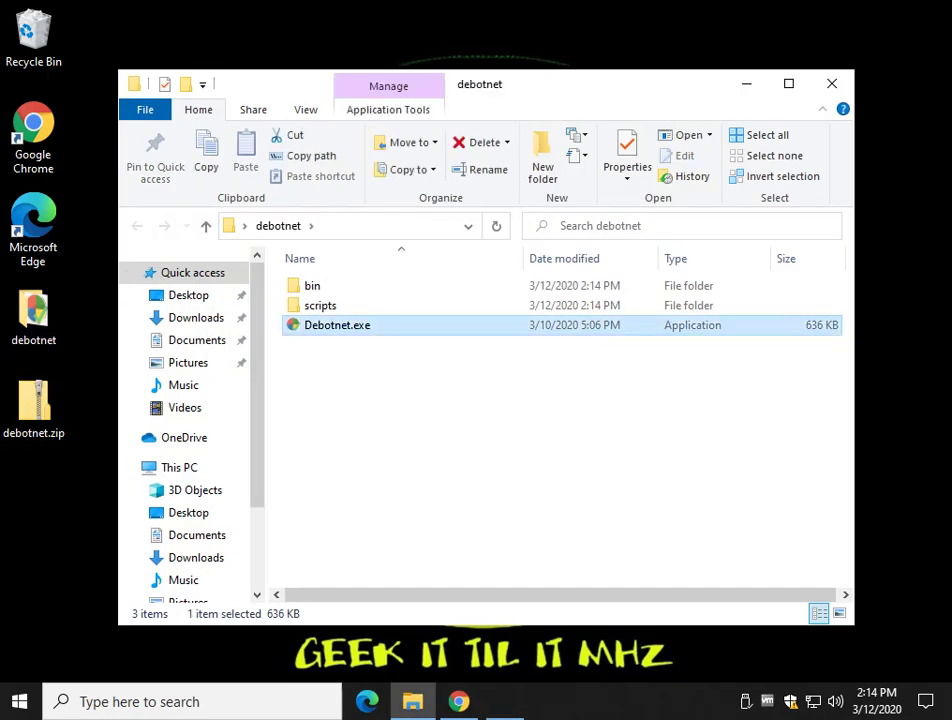
pyautogui.press('Return')
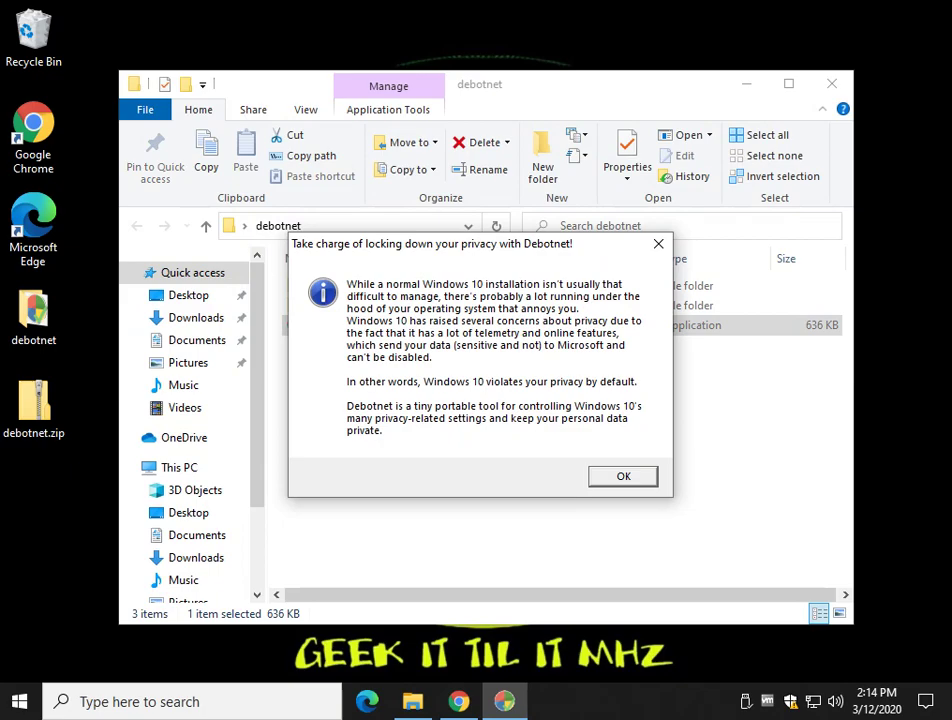
pyautogui.press('Return')
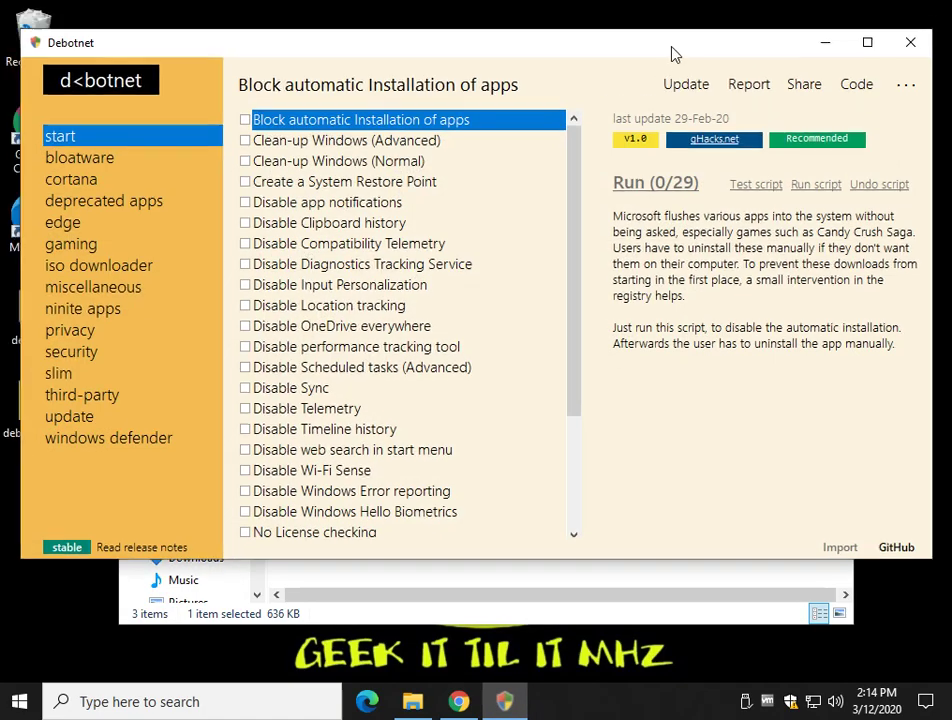
pyautogui.moveTo(675, 53); pyautogui.dragTo(688, 133)
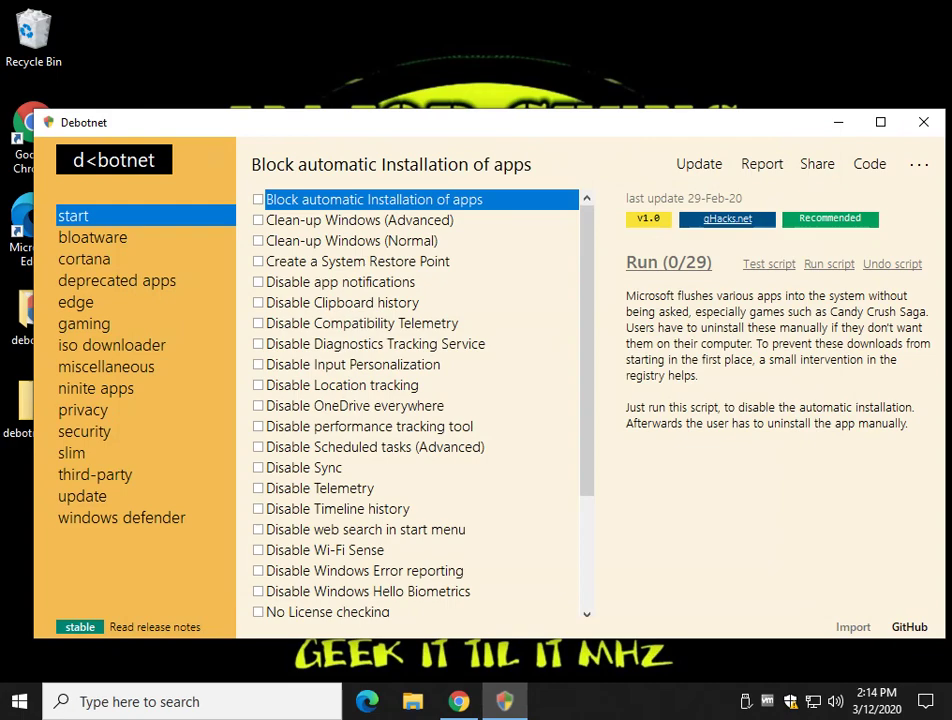
pyautogui.moveTo(589, 135); pyautogui.dragTo(588, 100)
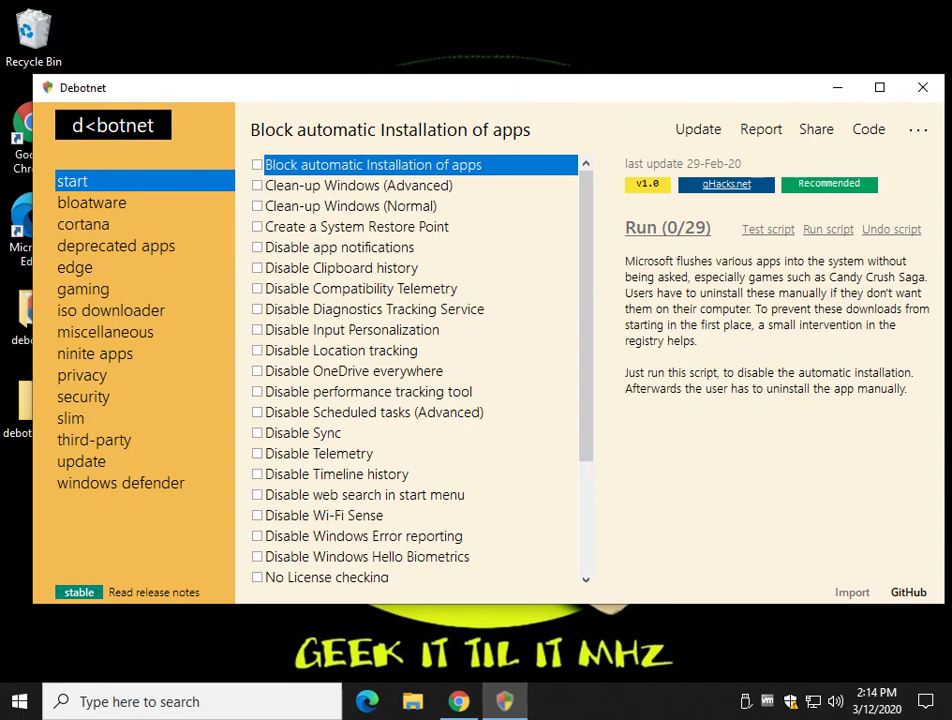
# Select Candy Crush Soda Saga in the bloatware category, test its removal script and run it.
pyautogui.click(92, 203)
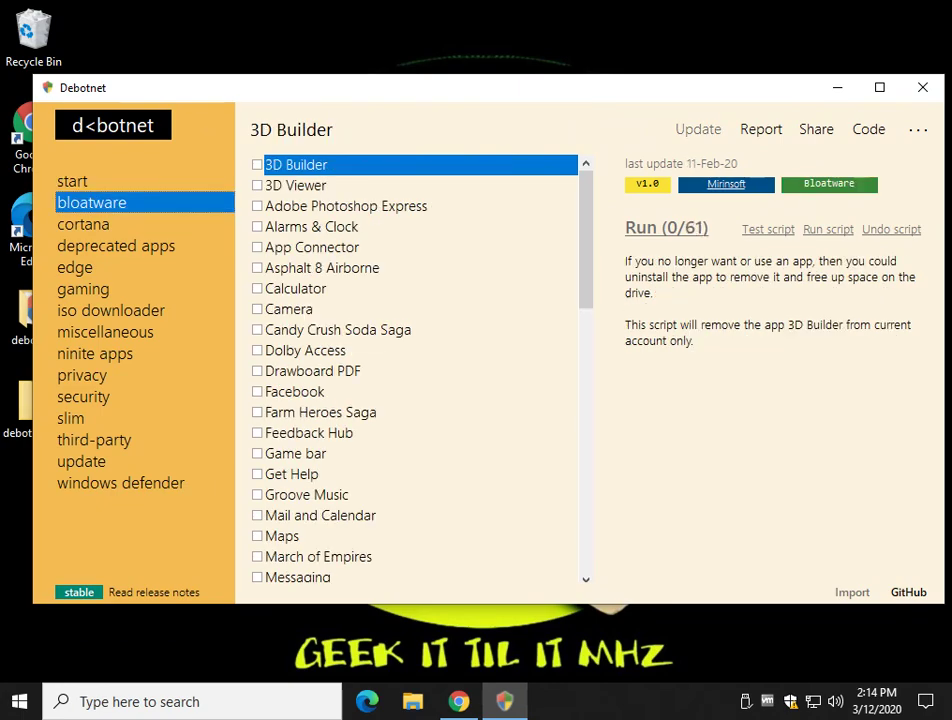
pyautogui.click(258, 330)
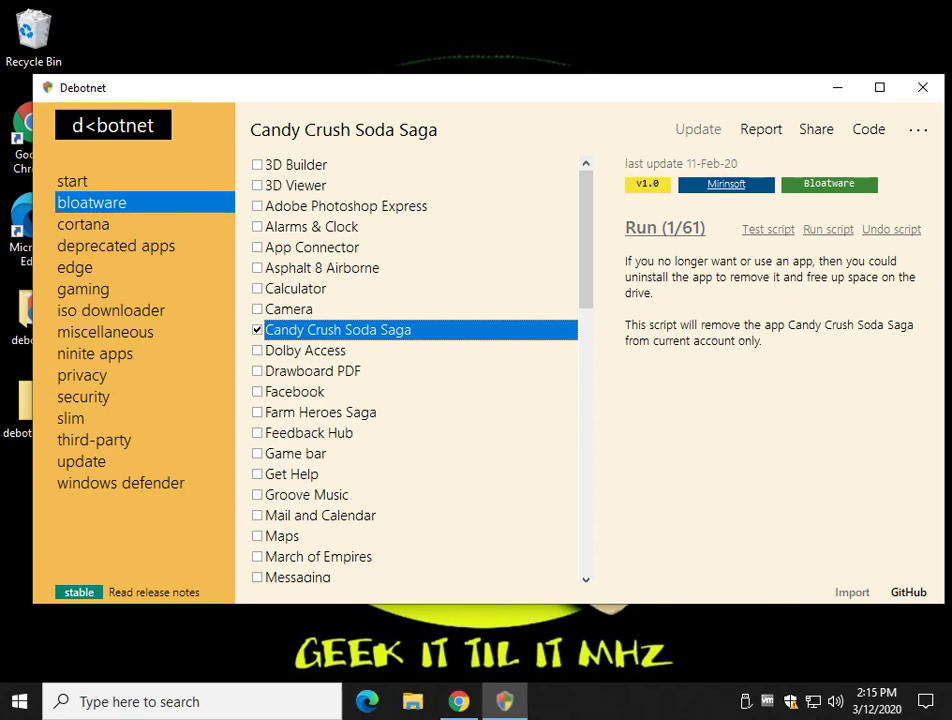
pyautogui.click(768, 230)
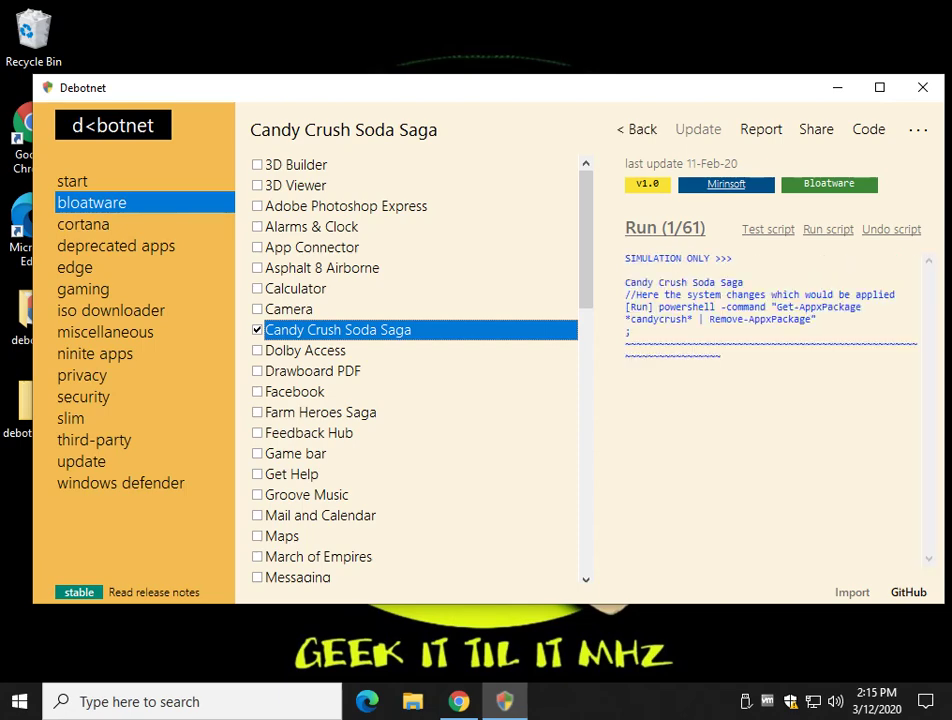
pyautogui.moveTo(659, 307); pyautogui.dragTo(817, 319)
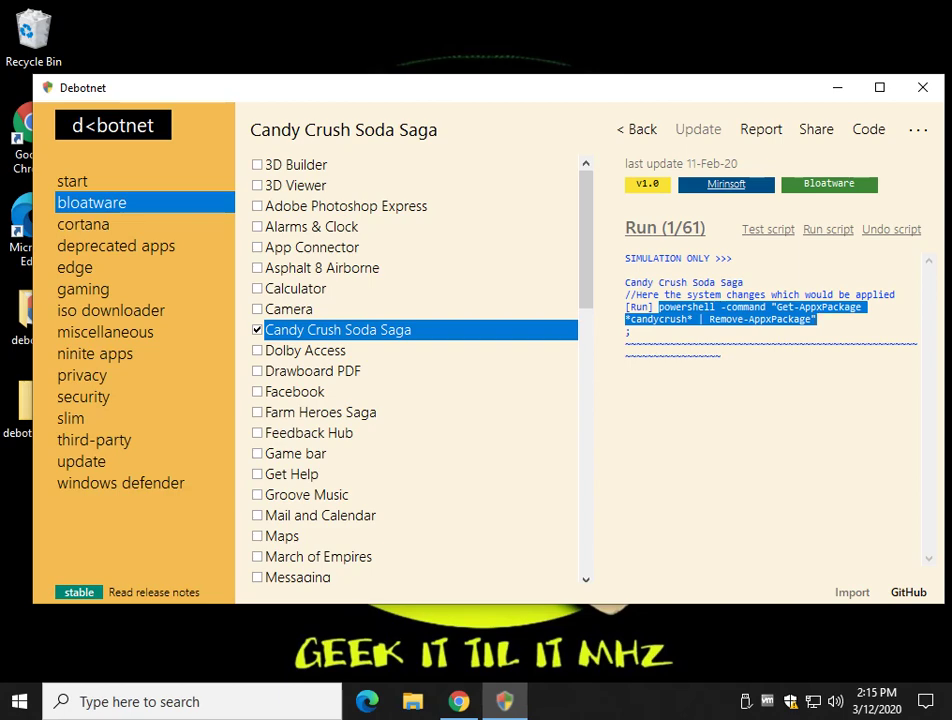
pyautogui.click(732, 319)
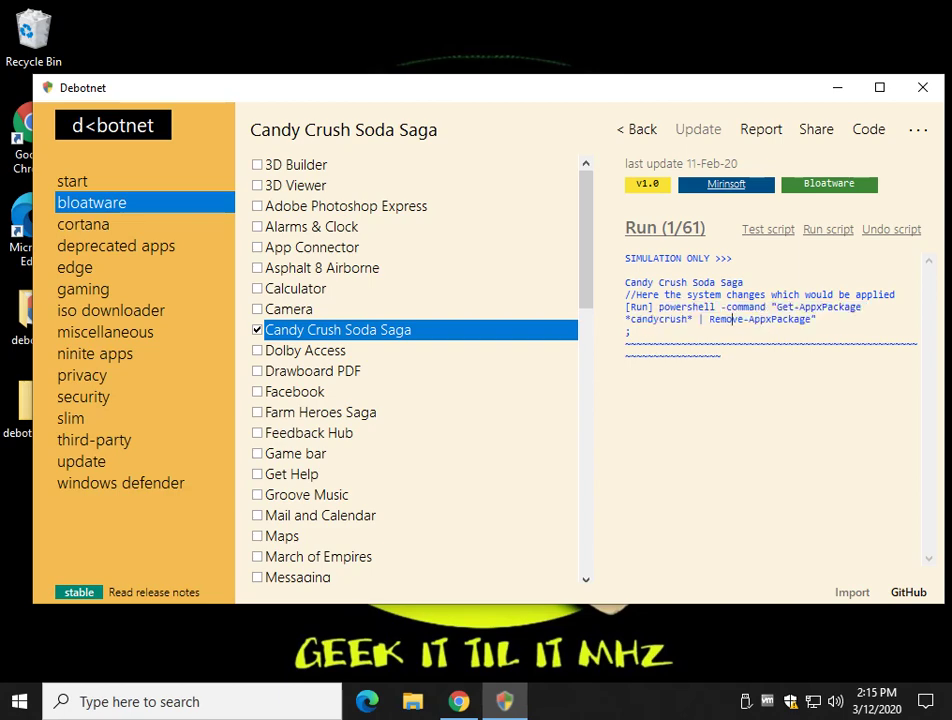
pyautogui.click(665, 228)
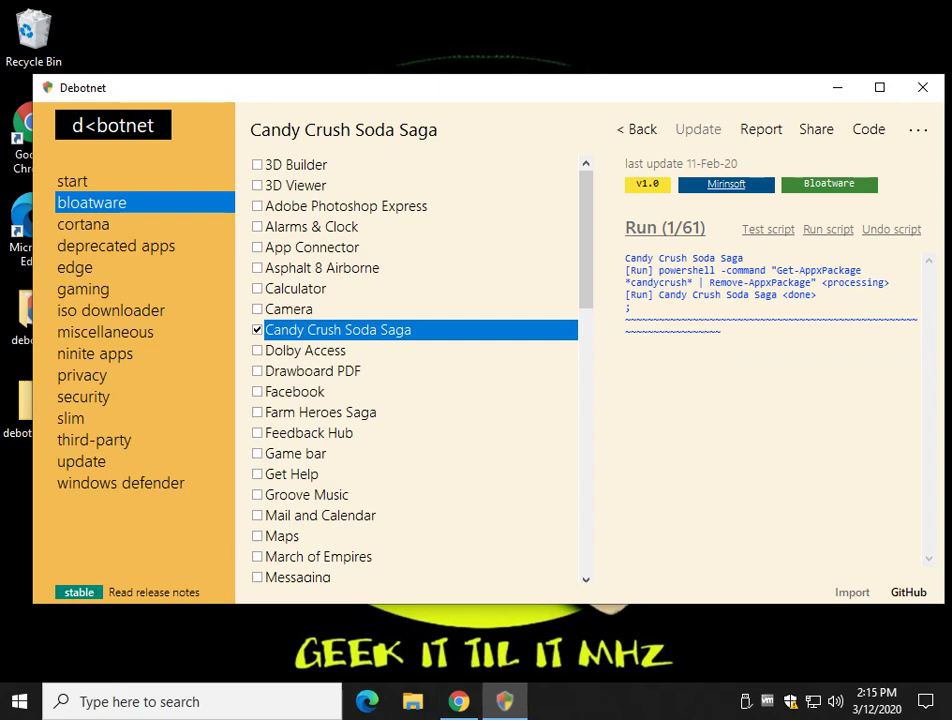
# Try to revert the Candy Crush Soda Saga script and deselect that app.
pyautogui.click(891, 230)
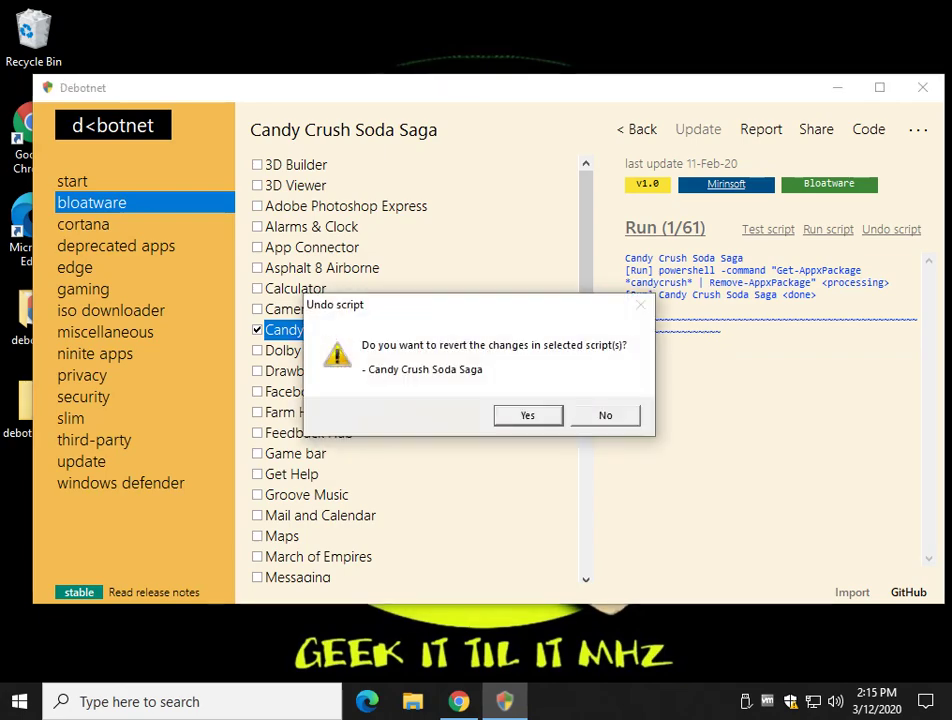
pyautogui.press('Return')
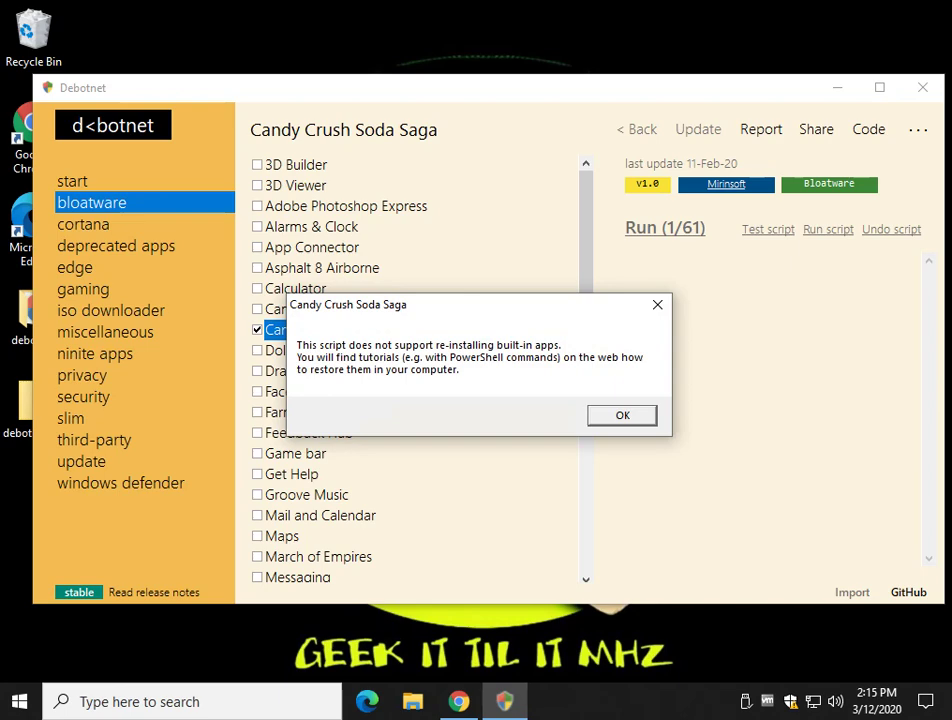
pyautogui.press('Return')
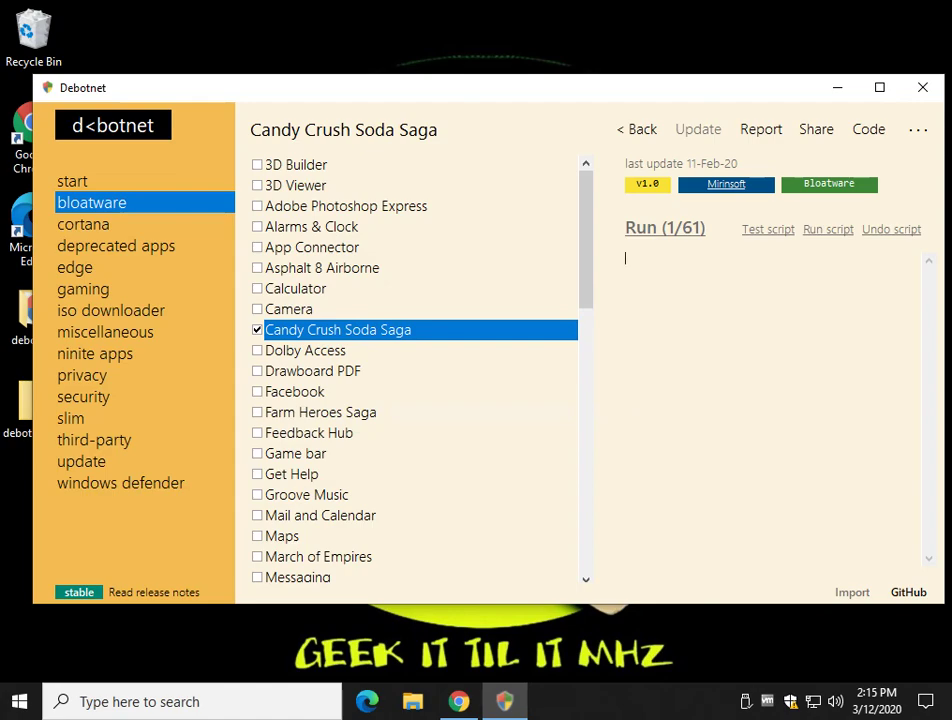
pyautogui.click(257, 330)
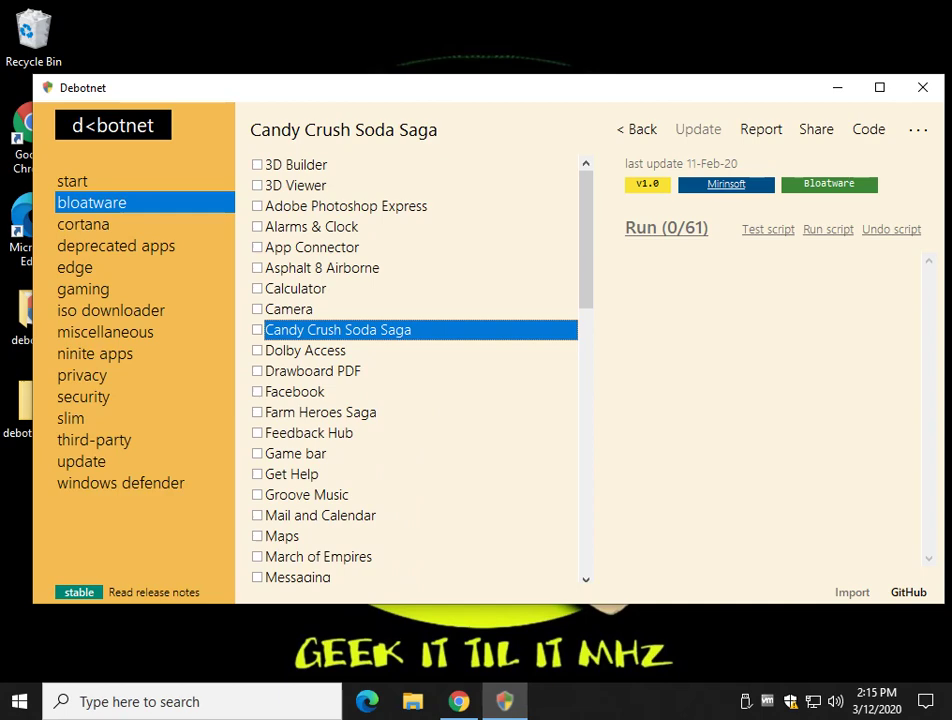
# Look through the script categories, including cortana, edge, iso downloader, bloatware and start.
pyautogui.click(84, 224)
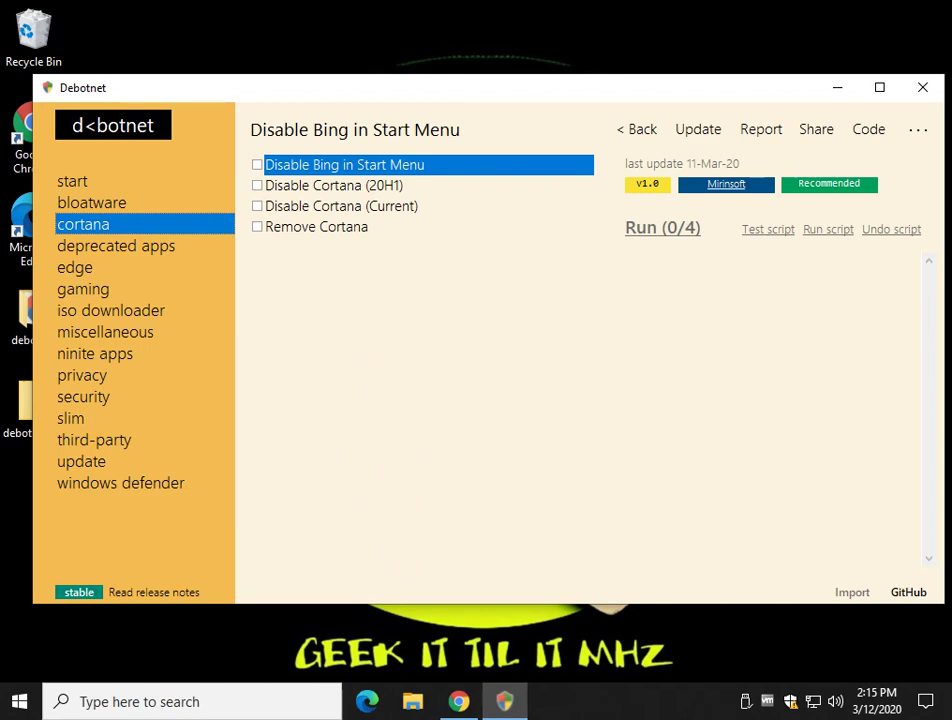
pyautogui.click(75, 268)
pyautogui.click(111, 311)
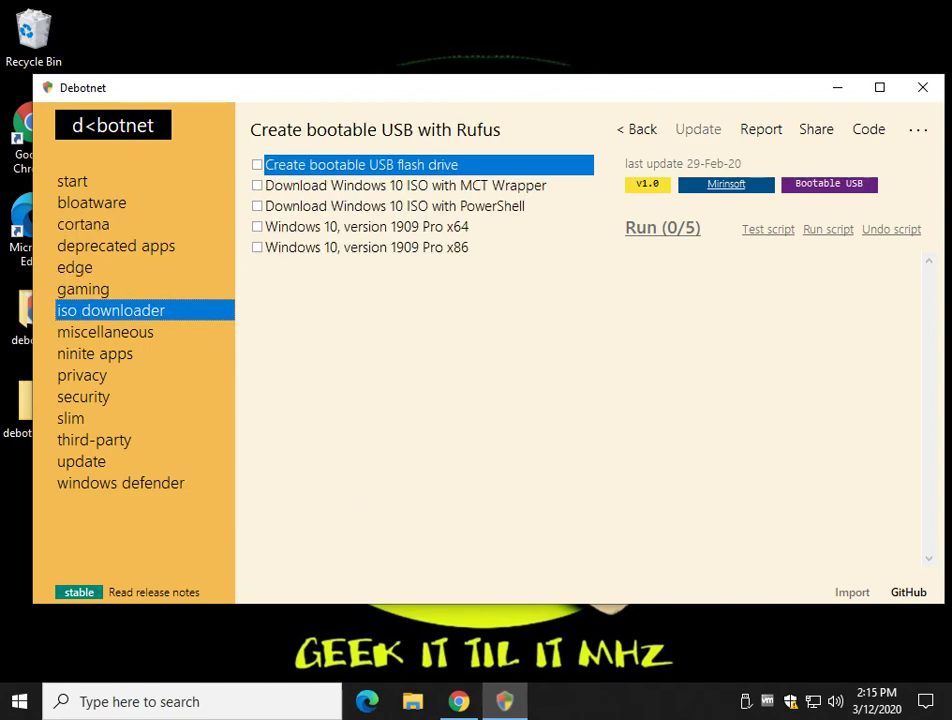
pyautogui.click(92, 203)
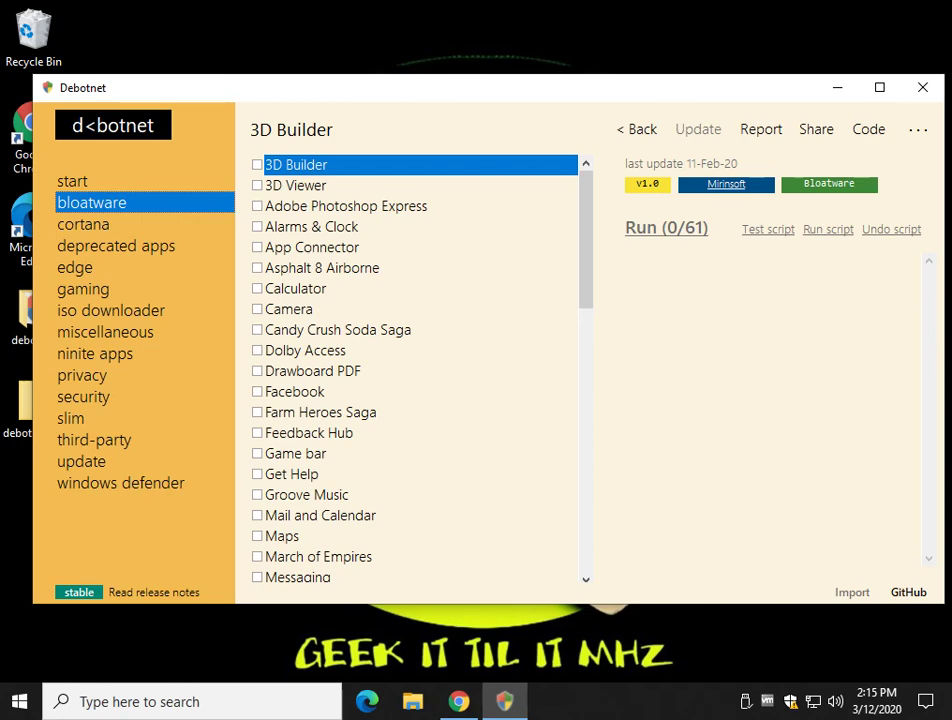
pyautogui.click(73, 181)
# Select Classic Paint among the deprecated apps and run its script to download it.
pyautogui.click(116, 246)
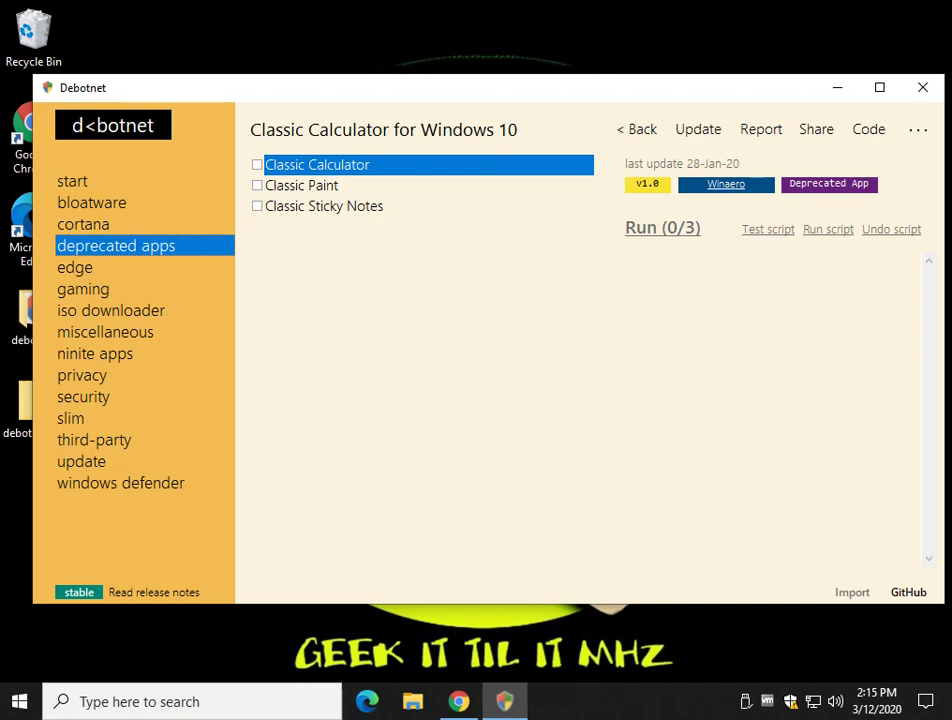
pyautogui.click(301, 186)
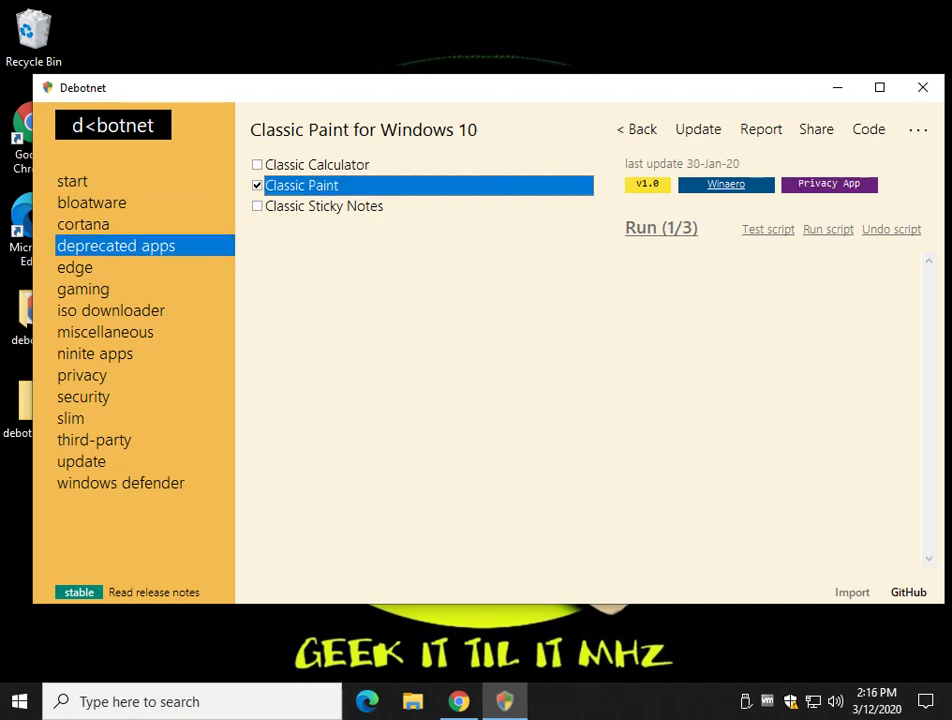
pyautogui.click(768, 230)
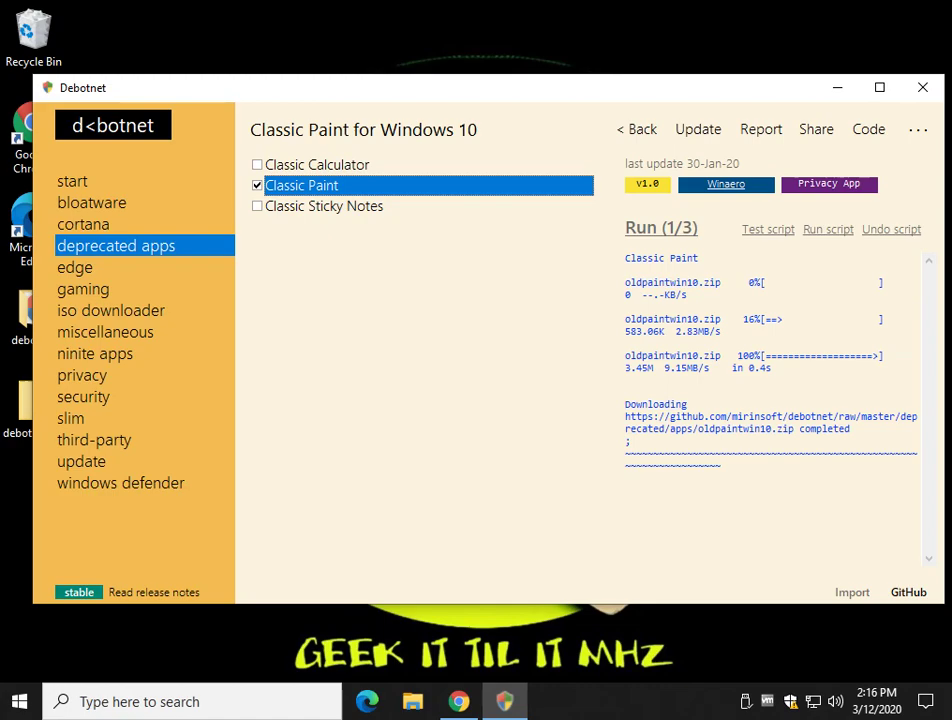
# Minimize Debotnet, open oldpaintwin10.zip from the desktop's debotnet folder and select ClassicPaint-1.0-setup.exe.
pyautogui.click(837, 87)
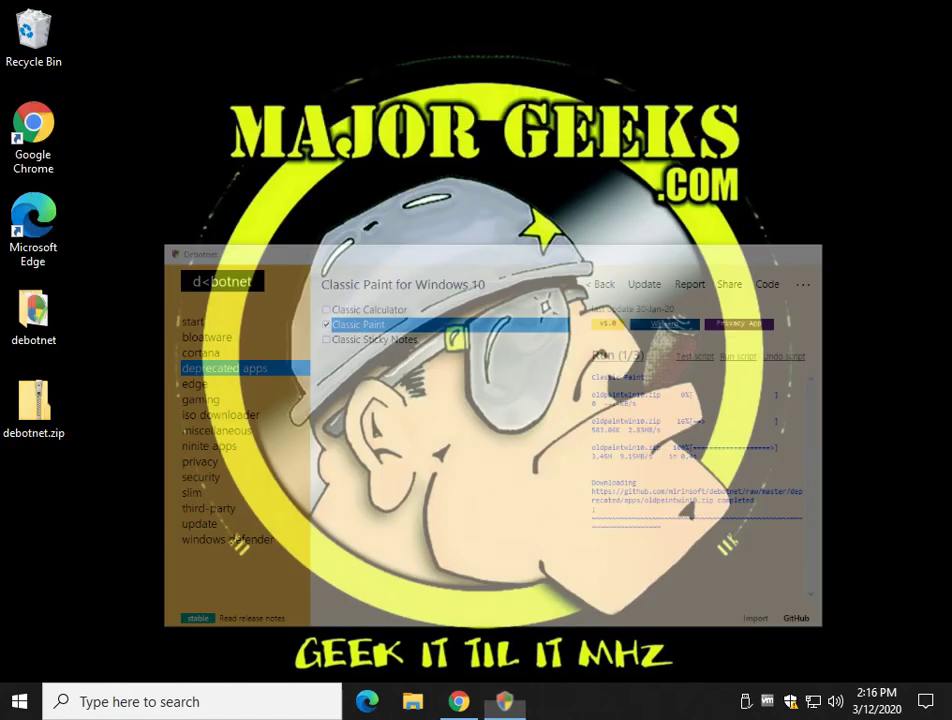
pyautogui.doubleClick(33, 315)
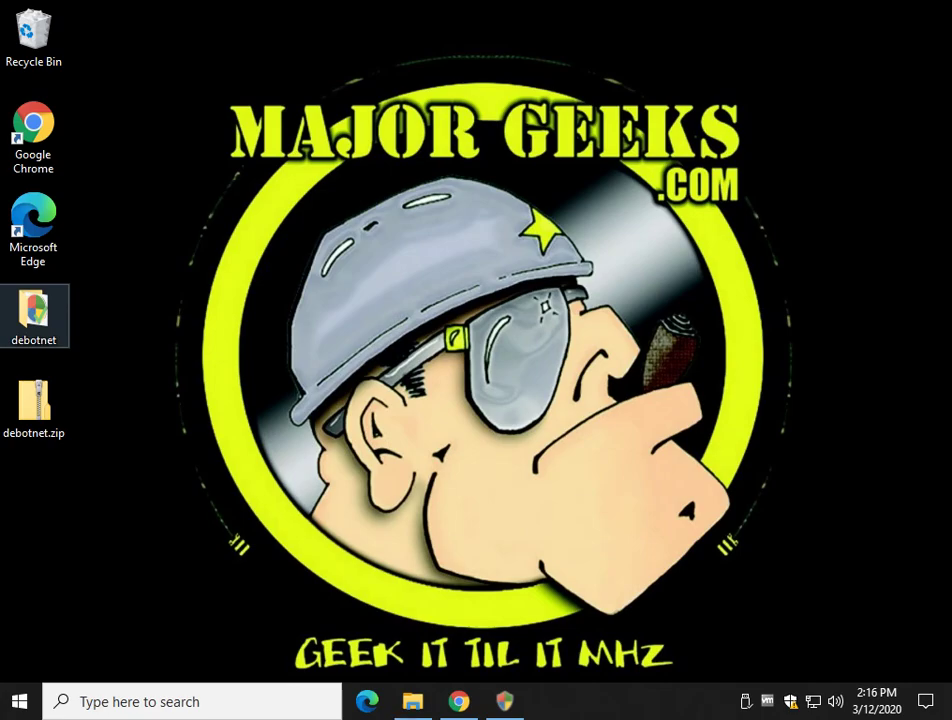
pyautogui.doubleClick(348, 345)
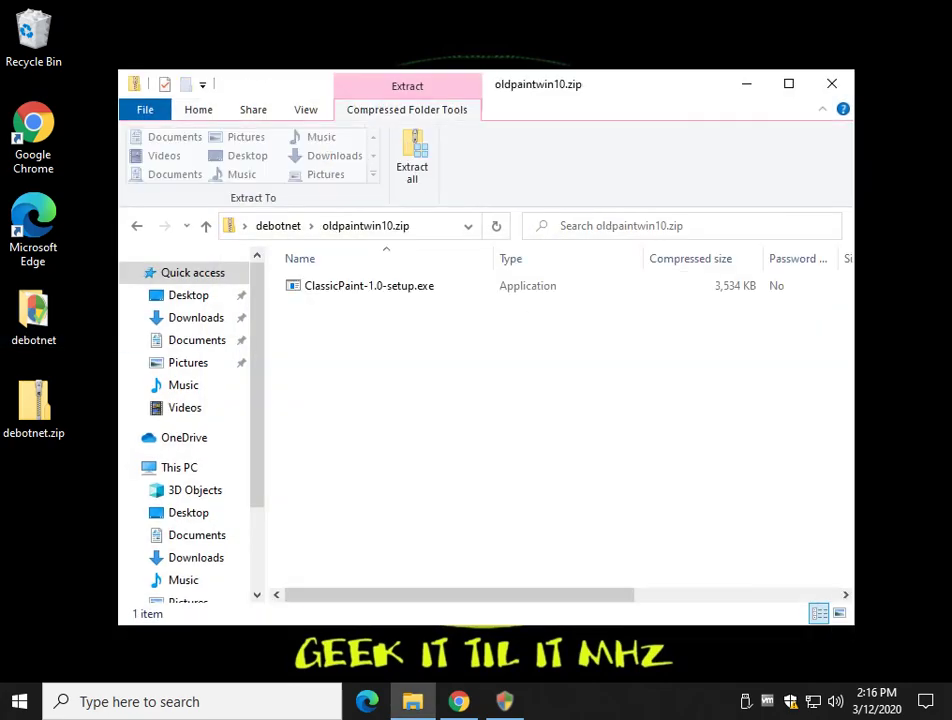
pyautogui.doubleClick(368, 286)
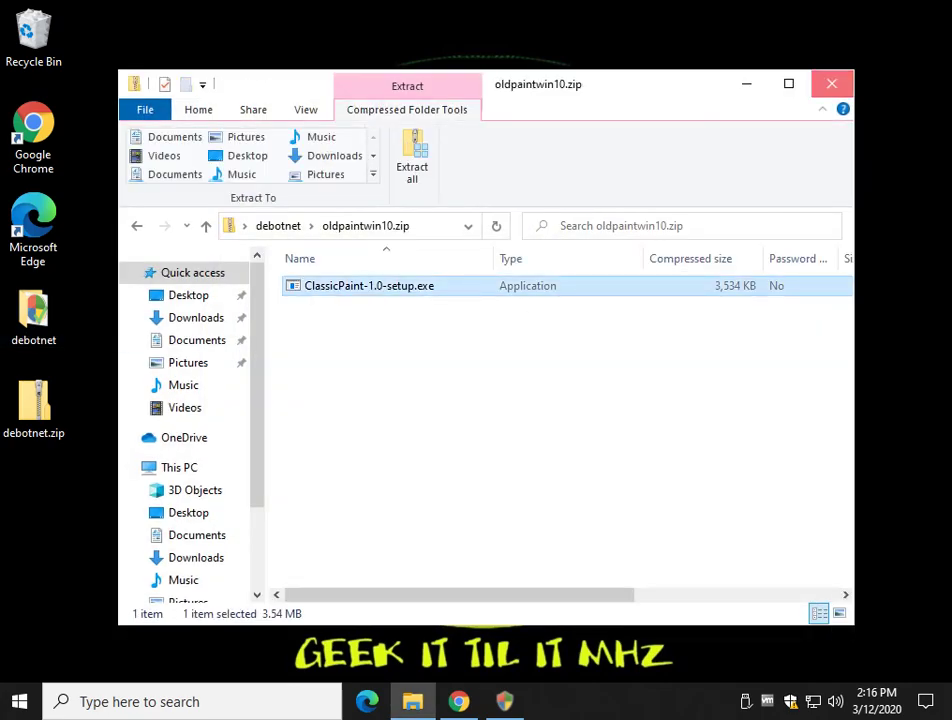
# Close the oldpaintwin10.zip window, return to Debotnet and run the Disable Clipboard history script from the start category.
pyautogui.click(832, 84)
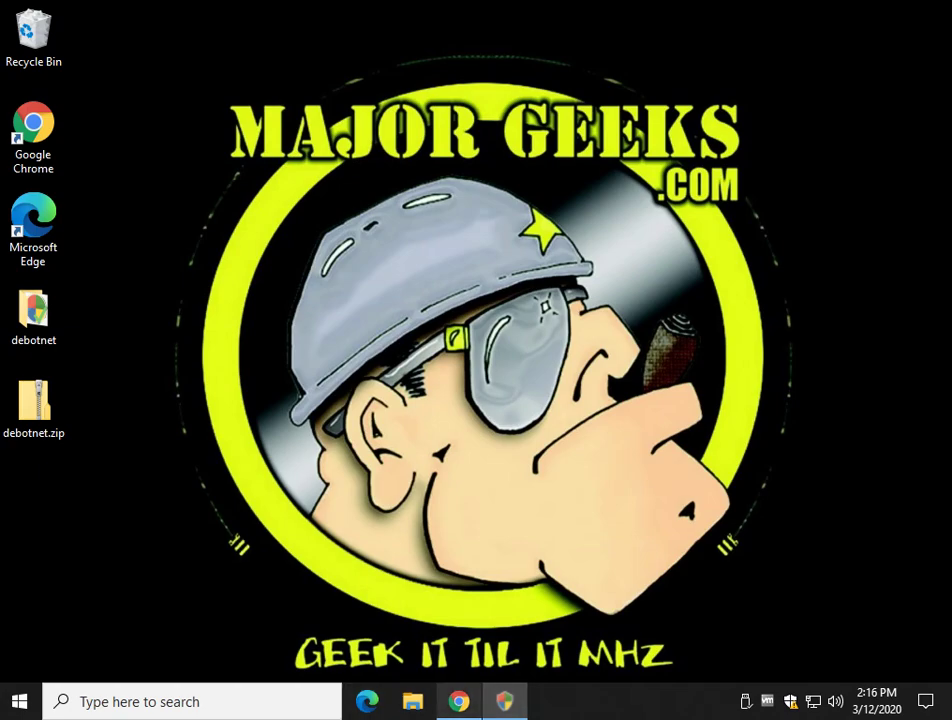
pyautogui.click(505, 701)
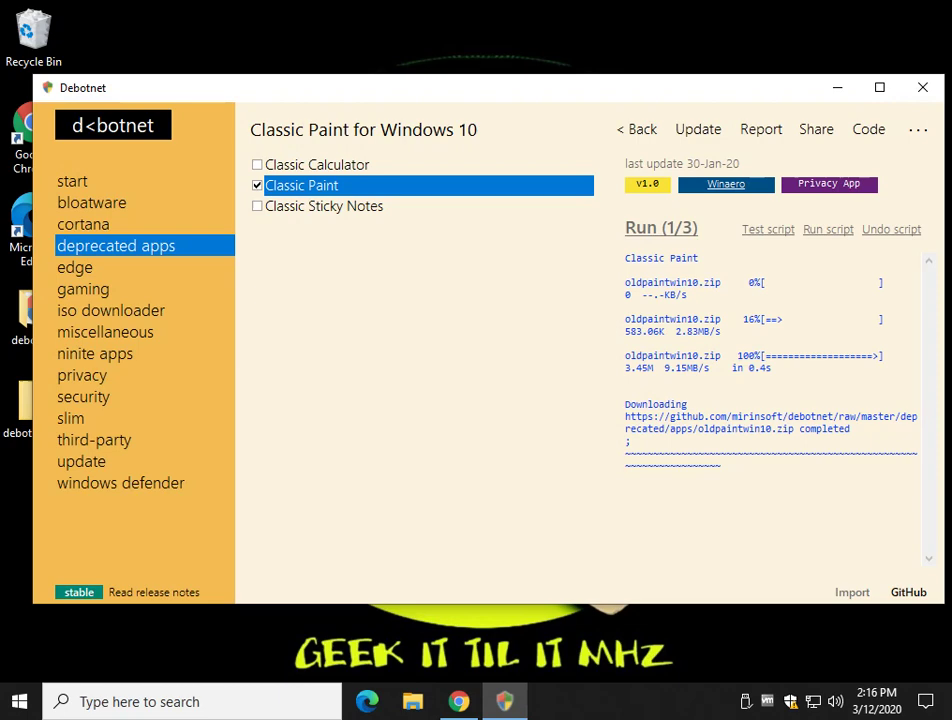
pyautogui.click(73, 181)
pyautogui.click(257, 268)
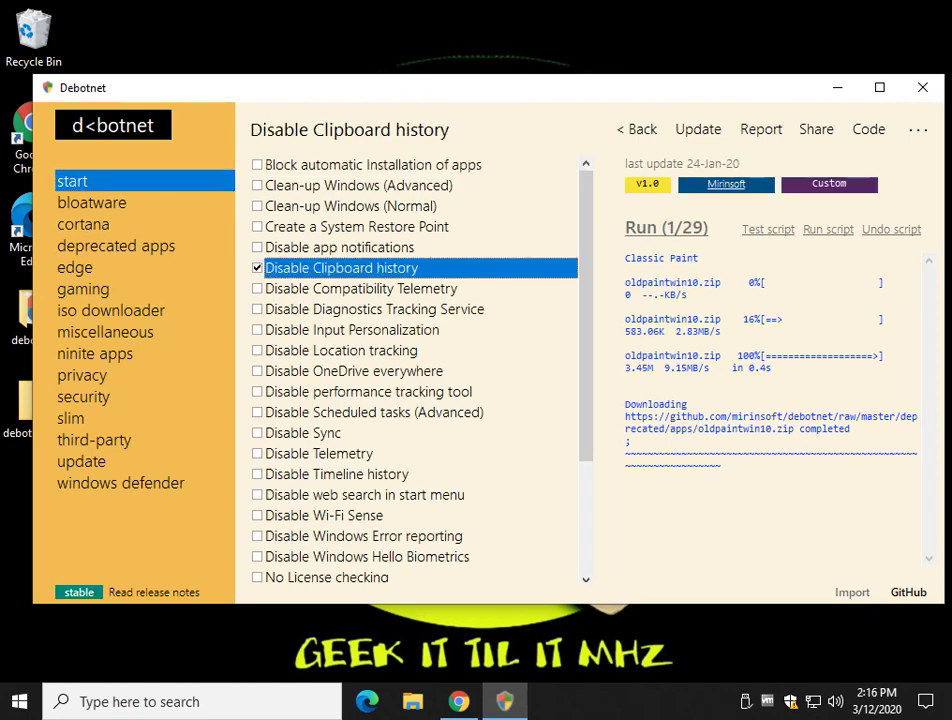
pyautogui.click(768, 230)
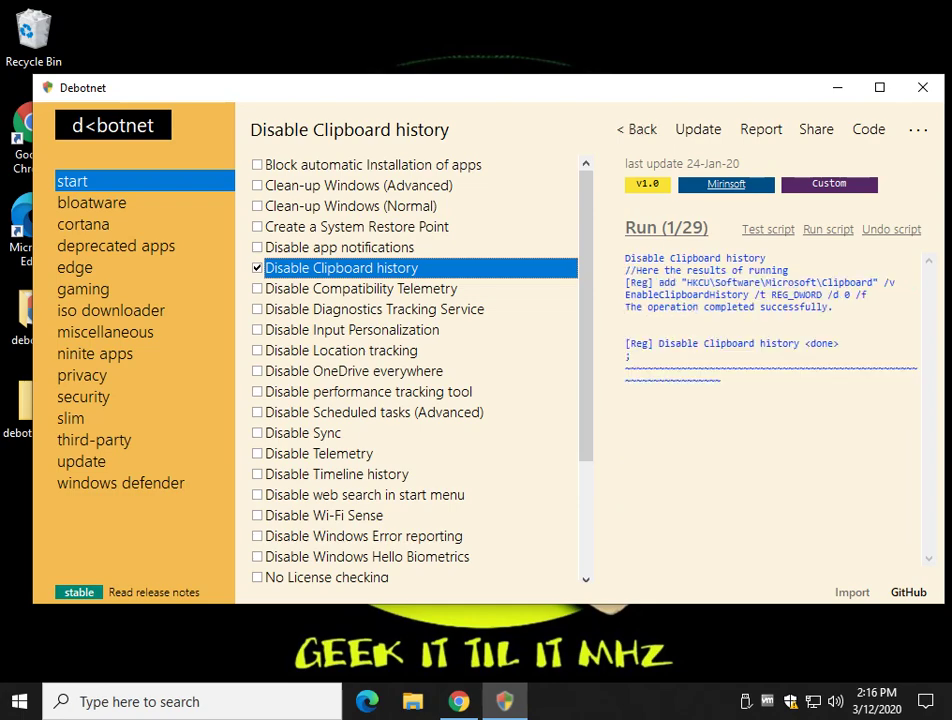
pyautogui.click(257, 268)
pyautogui.scroll(-3, 415, 370)
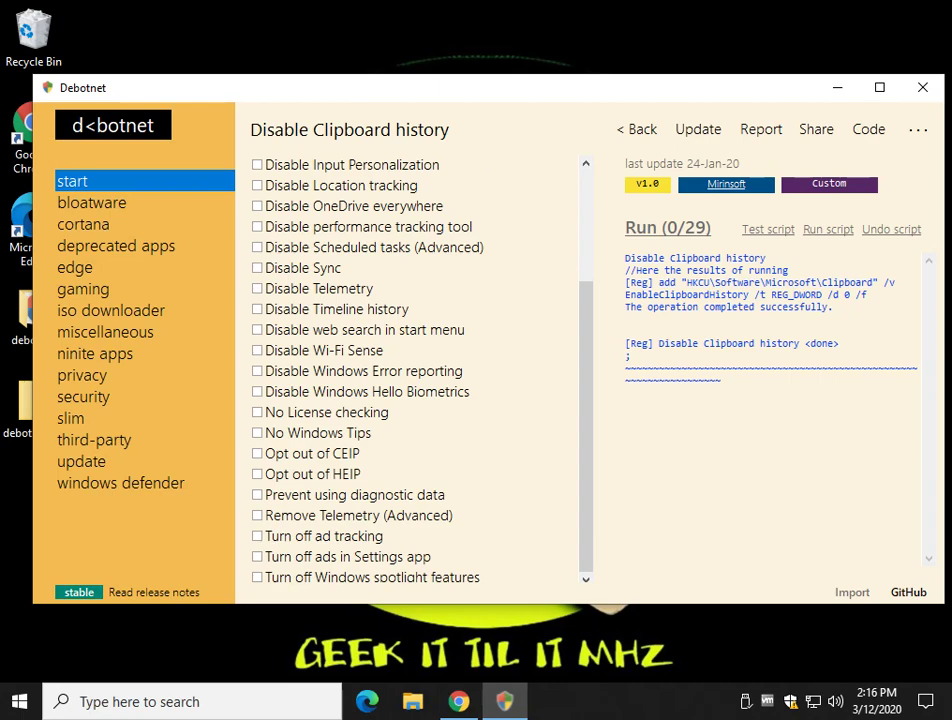
# Try out the Disable Game Bar features and Opt-out nVidia telemetry selections in the gaming category.
pyautogui.click(83, 289)
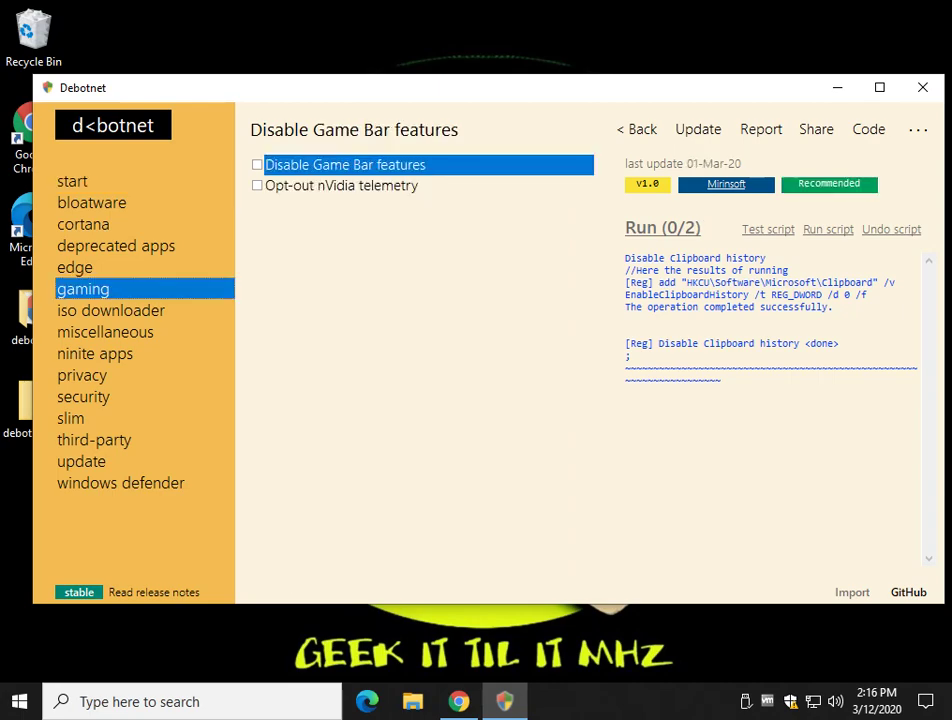
pyautogui.press('space')
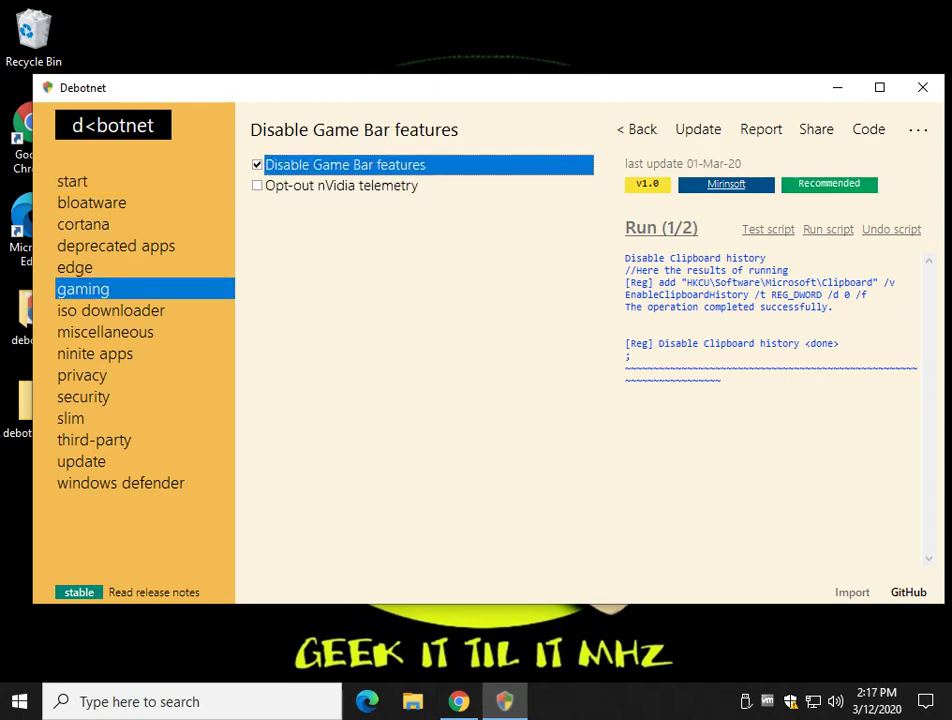
pyautogui.click(341, 186)
pyautogui.click(258, 186)
pyautogui.click(258, 186)
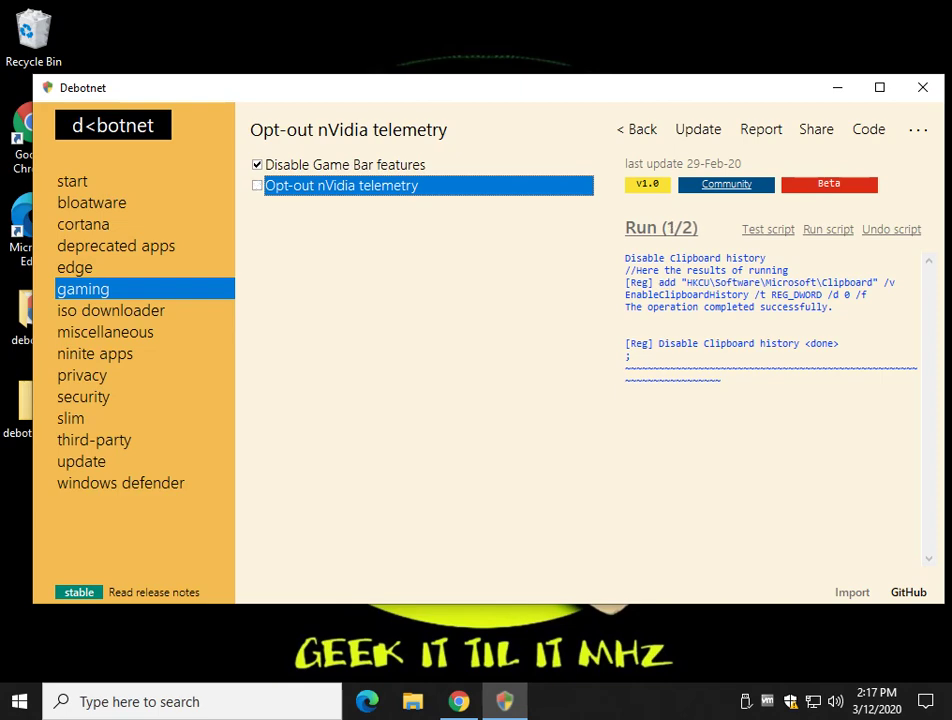
pyautogui.doubleClick(258, 165)
# Look through the scripts in the iso downloader, miscellaneous, ninite apps and privacy categories.
pyautogui.click(111, 311)
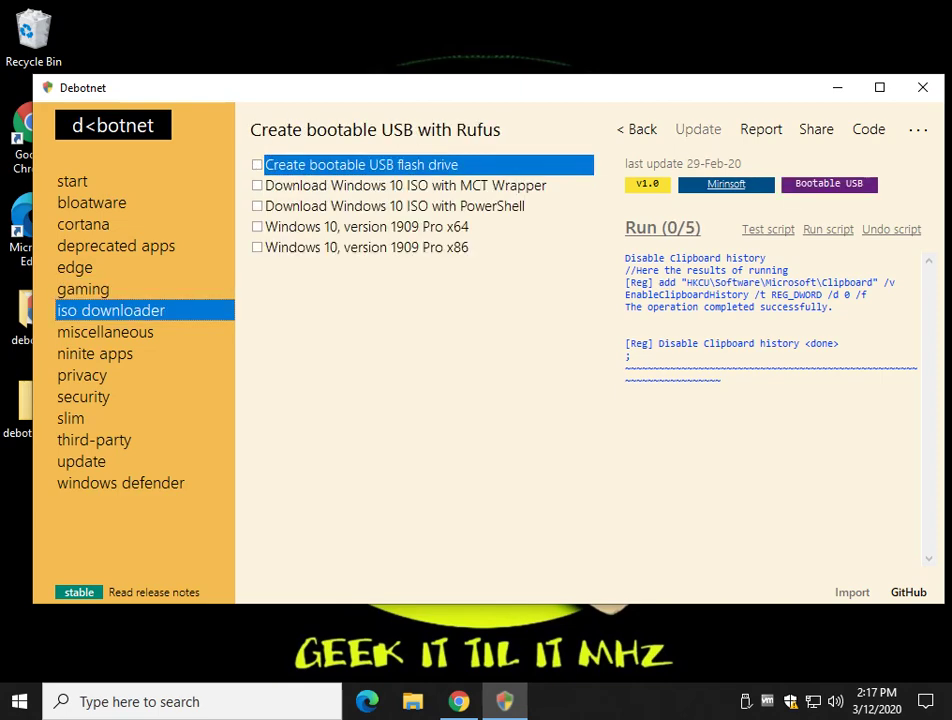
pyautogui.click(105, 332)
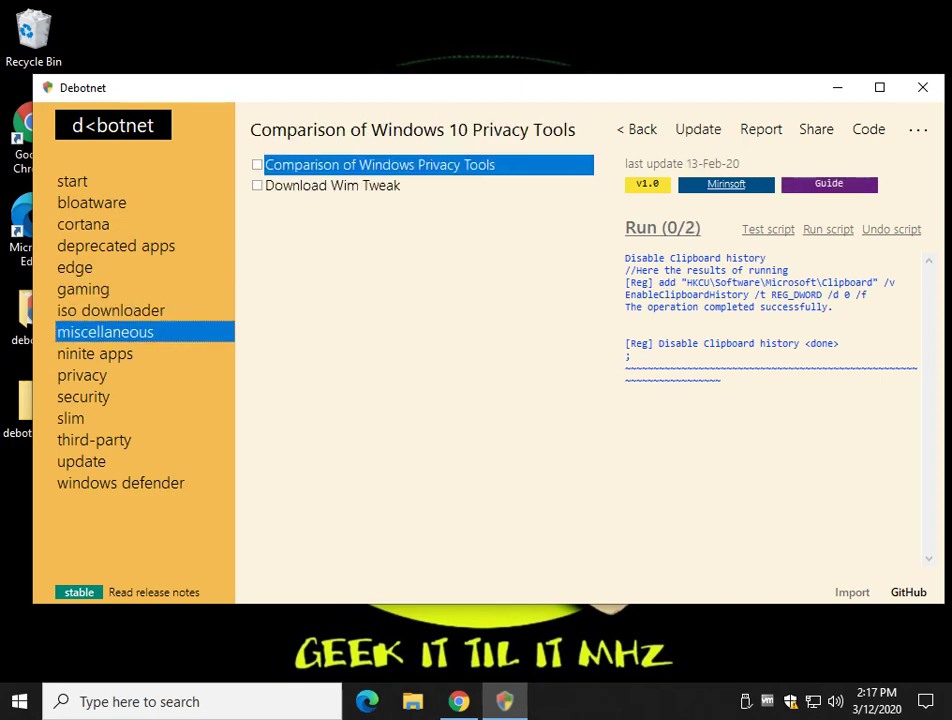
pyautogui.click(95, 354)
pyautogui.scroll(-8, 415, 370)
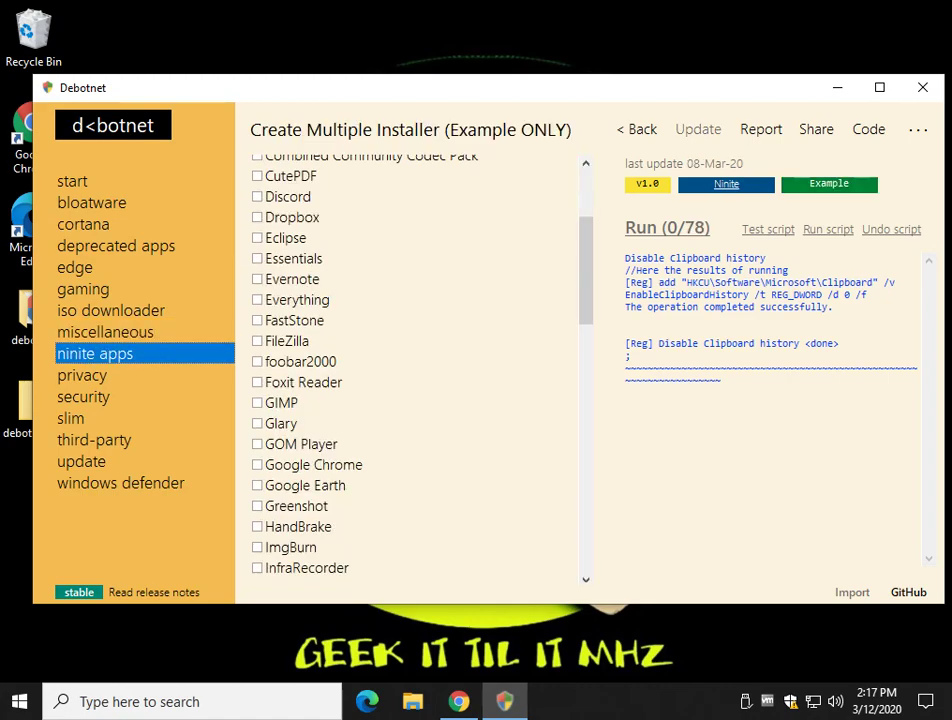
pyautogui.scroll(15, 420, 370)
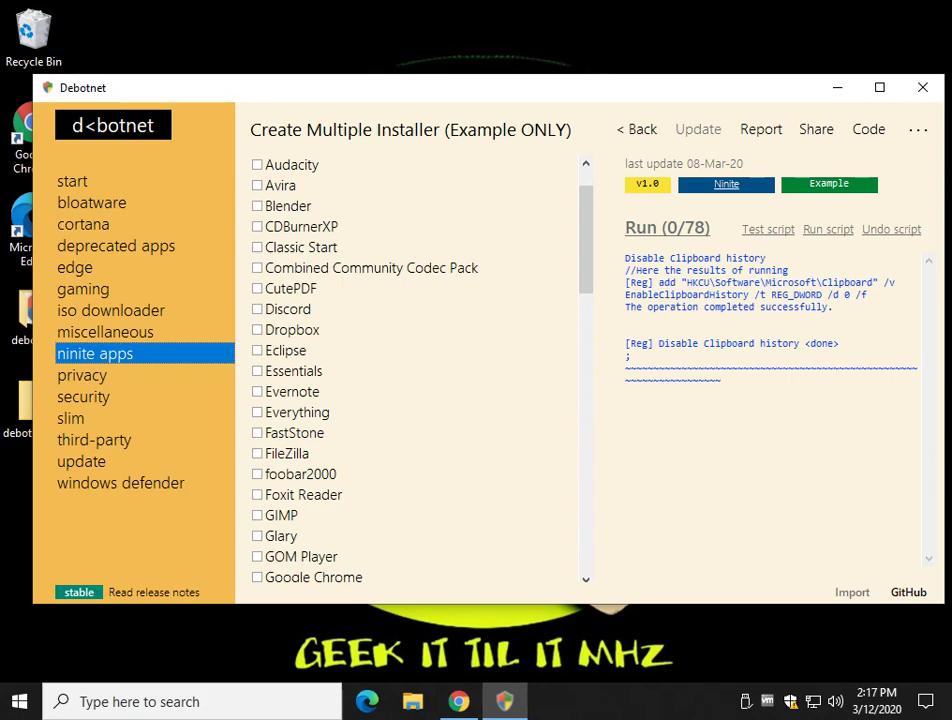
pyautogui.scroll(-5, 420, 370)
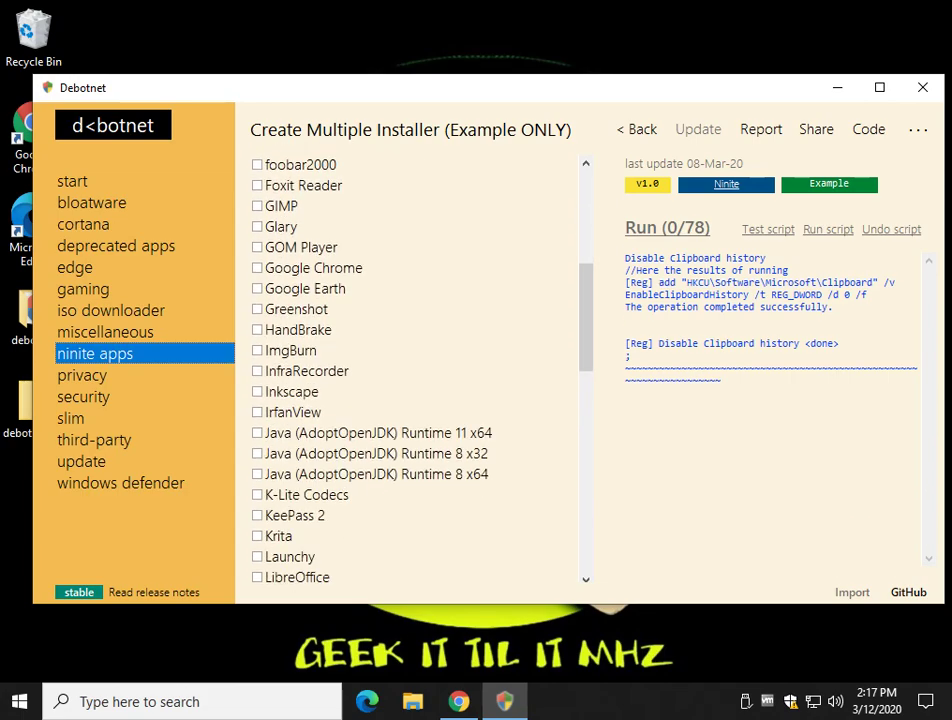
pyautogui.scroll(-1, 420, 370)
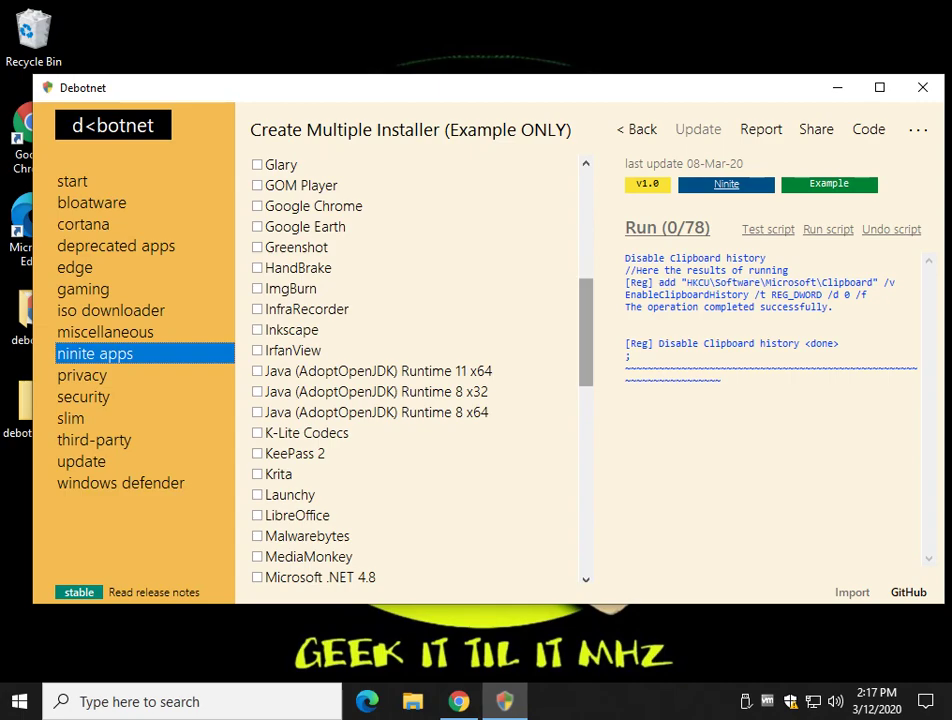
pyautogui.scroll(-5, 420, 370)
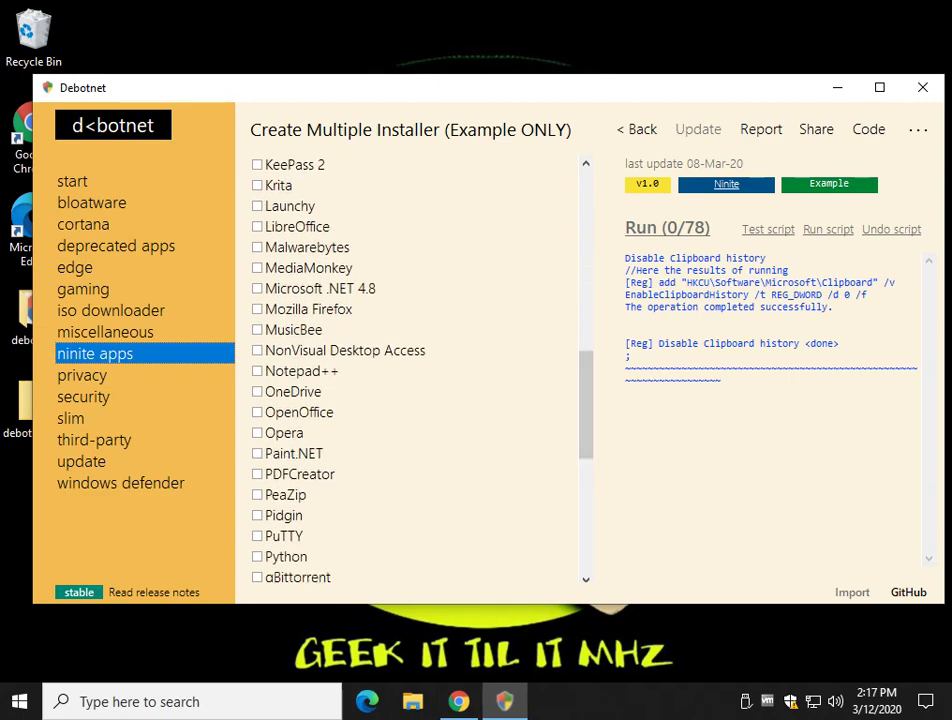
pyautogui.scroll(-2, 420, 370)
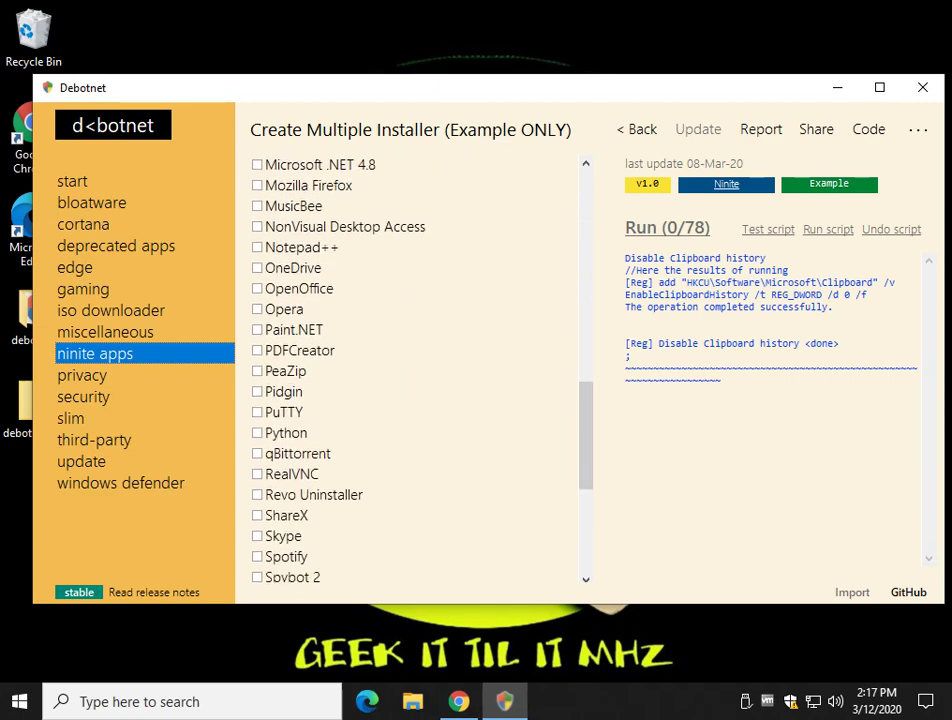
pyautogui.scroll(-3, 420, 370)
pyautogui.click(82, 375)
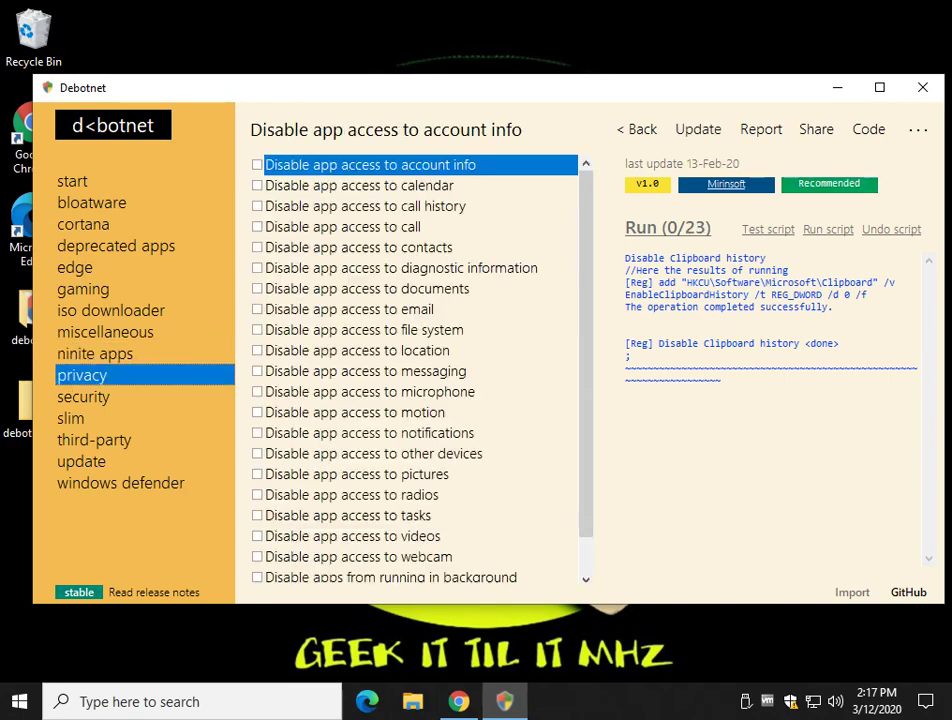
pyautogui.scroll(-1, 420, 370)
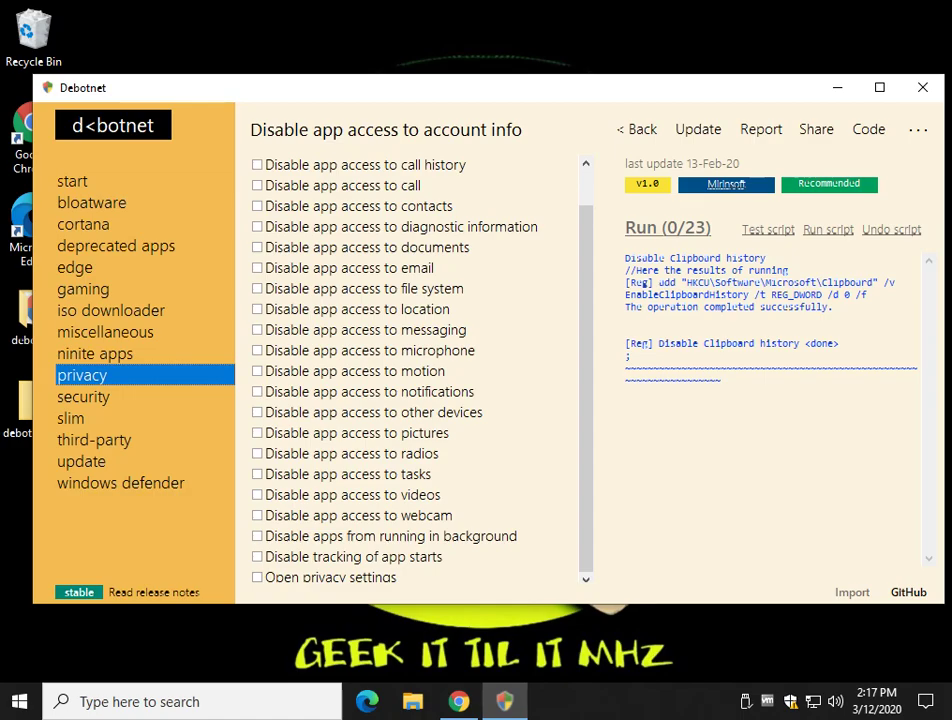
pyautogui.scroll(1, 415, 370)
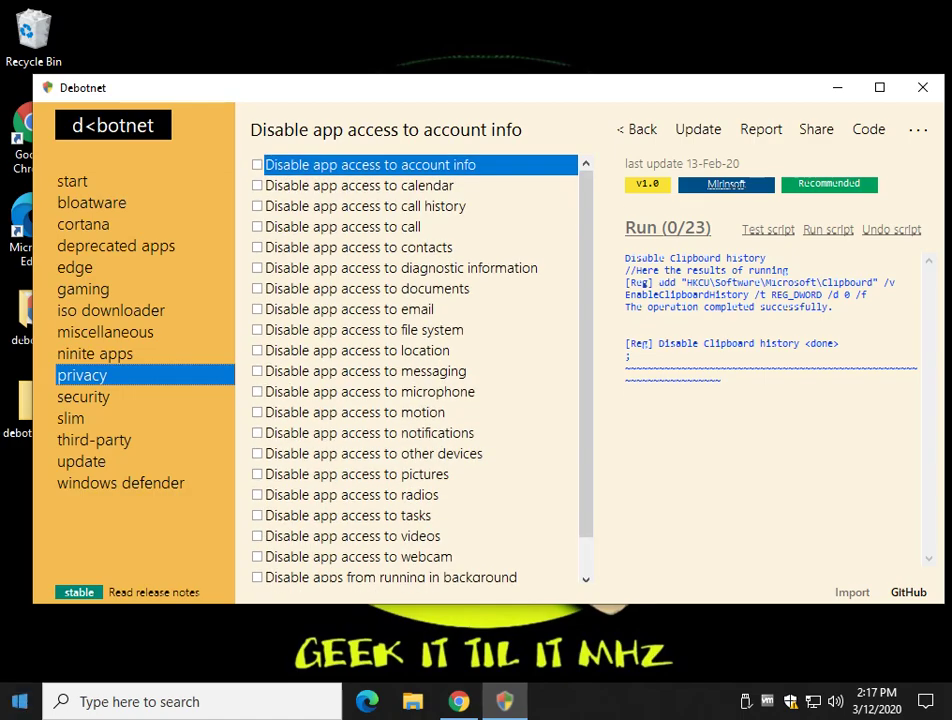
# Switch to Windows Settings and examine the Privacy pages, including Speech, Inking & typing personalization, Diagnostics & feedback and Activity history.
pyautogui.press('super')
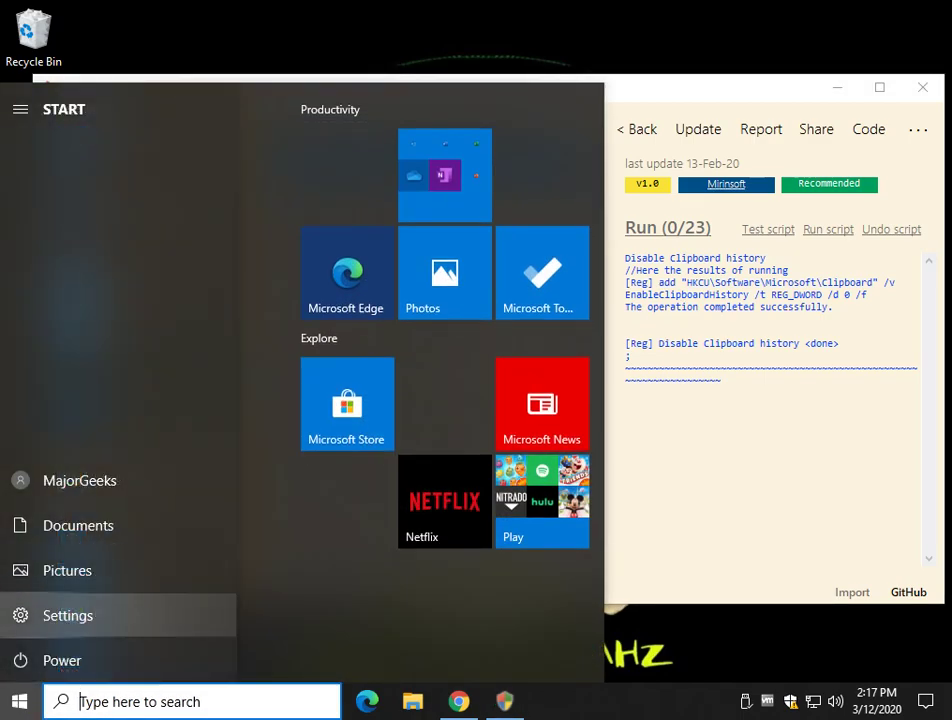
pyautogui.click(20, 614)
pyautogui.scroll(-3, 610, 207)
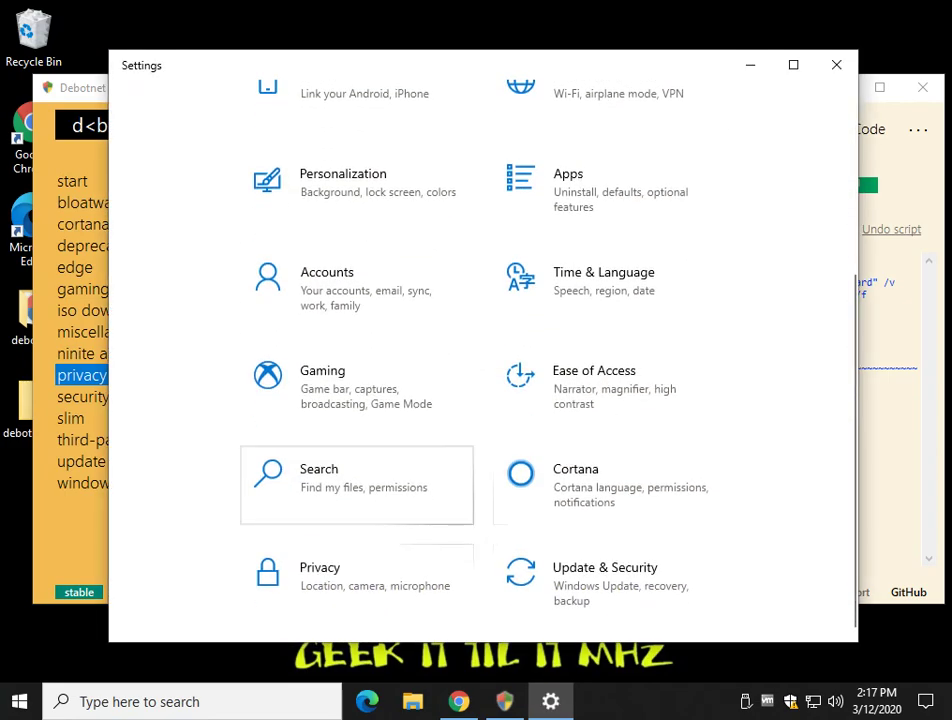
pyautogui.click(330, 590)
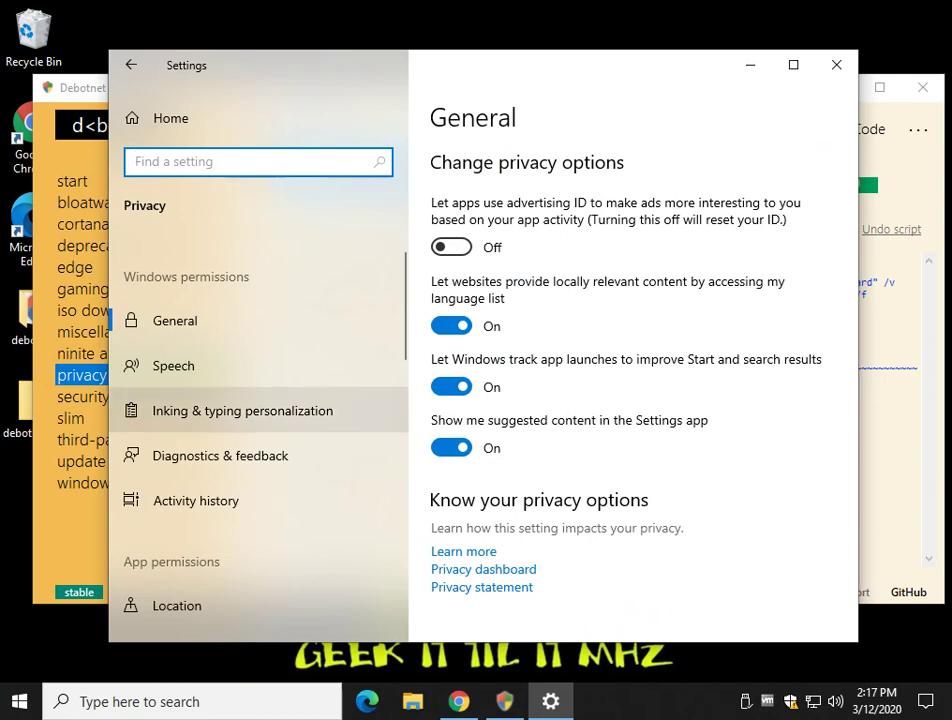
pyautogui.click(173, 365)
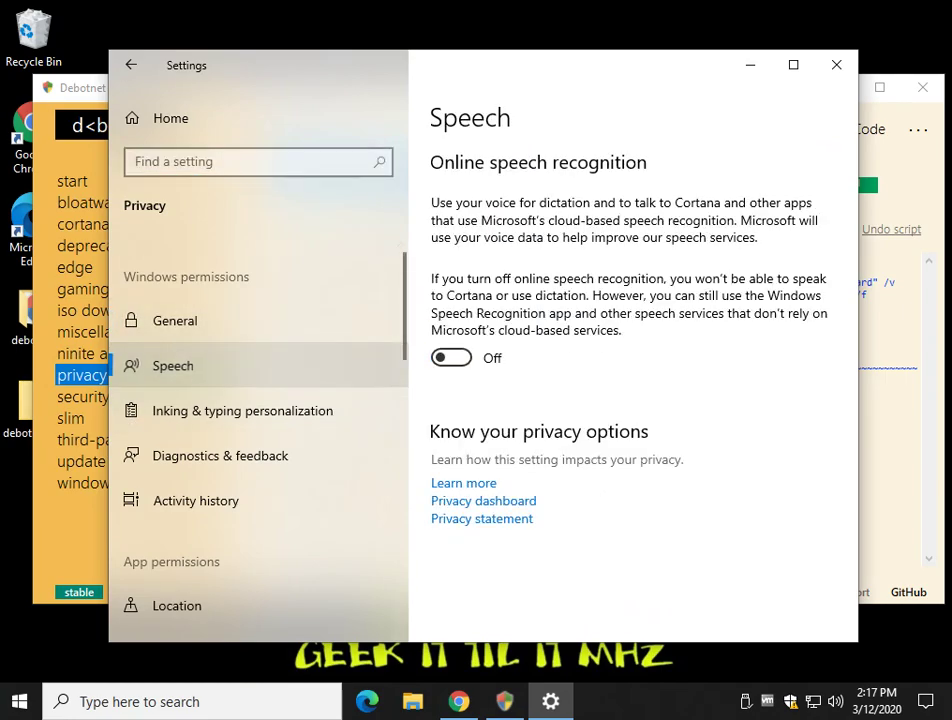
pyautogui.click(242, 410)
pyautogui.click(220, 455)
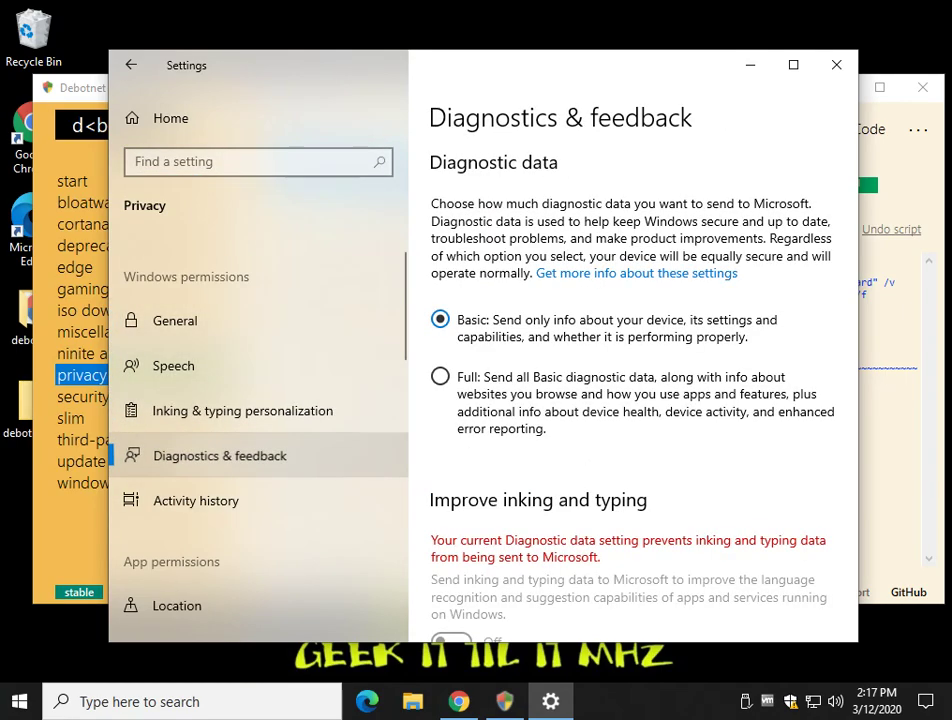
pyautogui.scroll(-10, 630, 400)
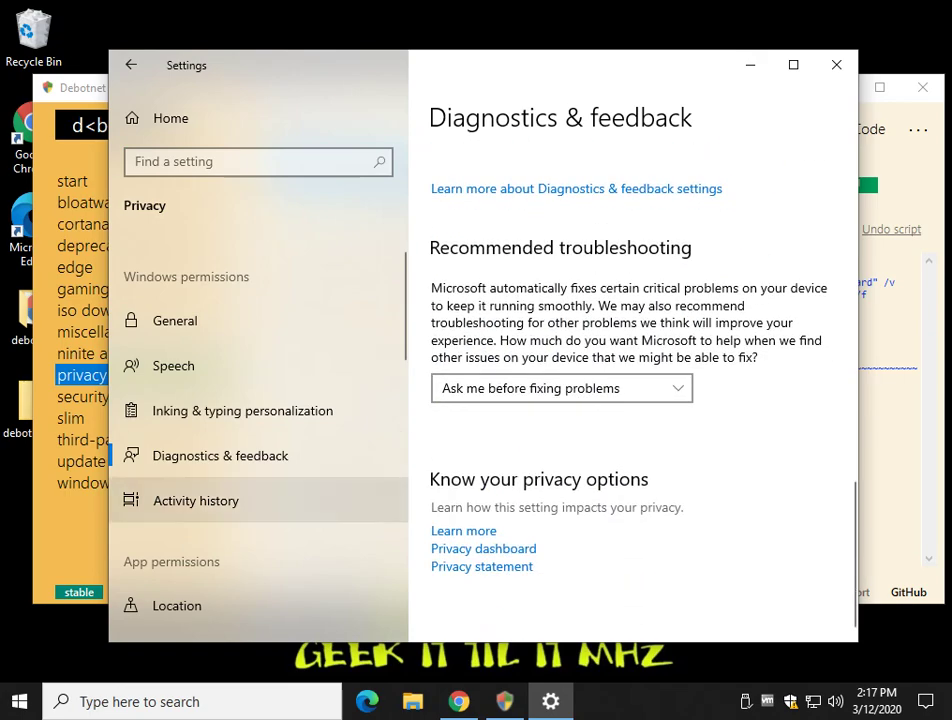
pyautogui.click(196, 500)
pyautogui.scroll(-5, 630, 400)
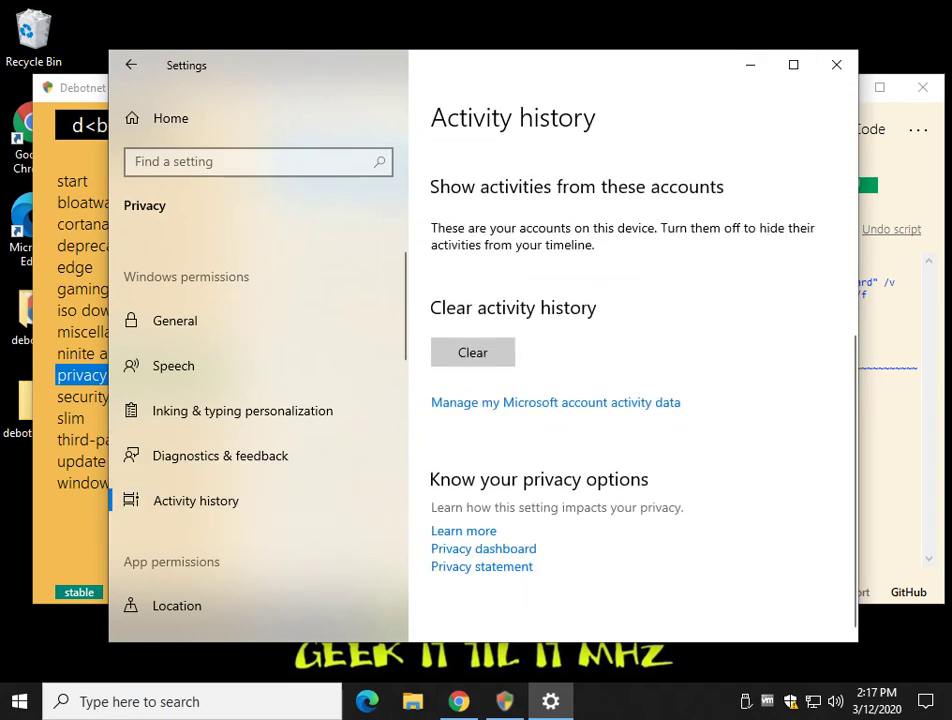
pyautogui.scroll(-5, 258, 400)
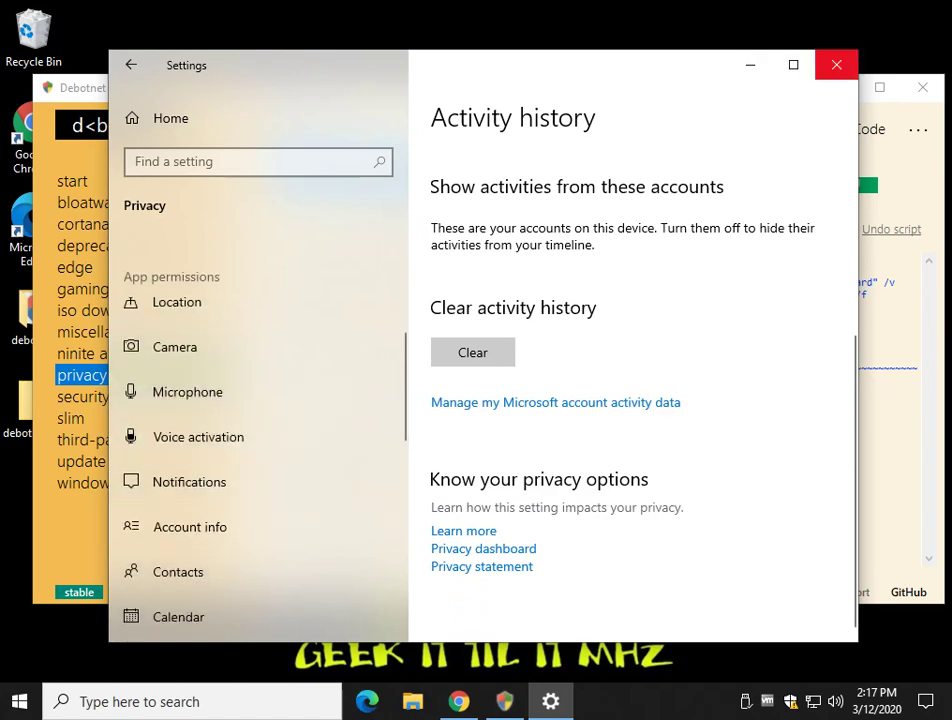
pyautogui.click(836, 64)
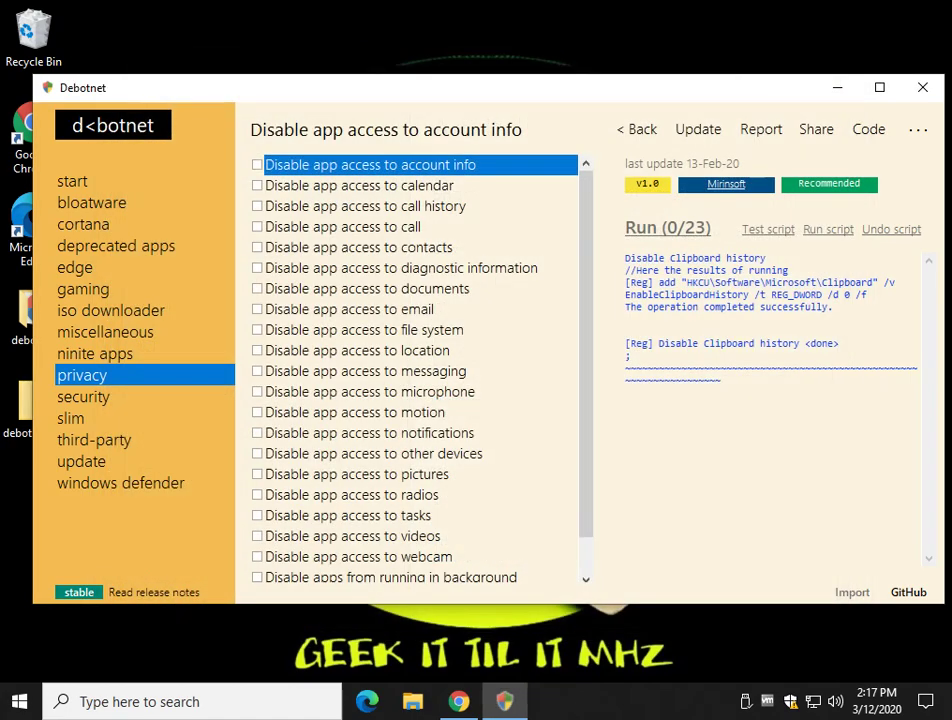
# Look through Debotnet's security, slim, third-party and update script categories.
pyautogui.click(83, 397)
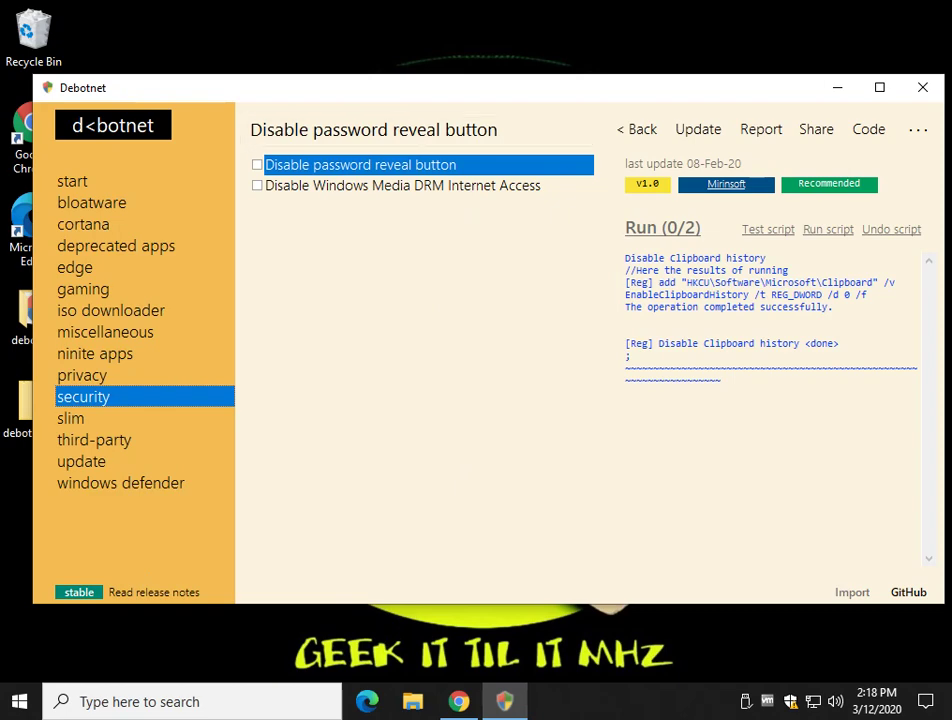
pyautogui.click(71, 418)
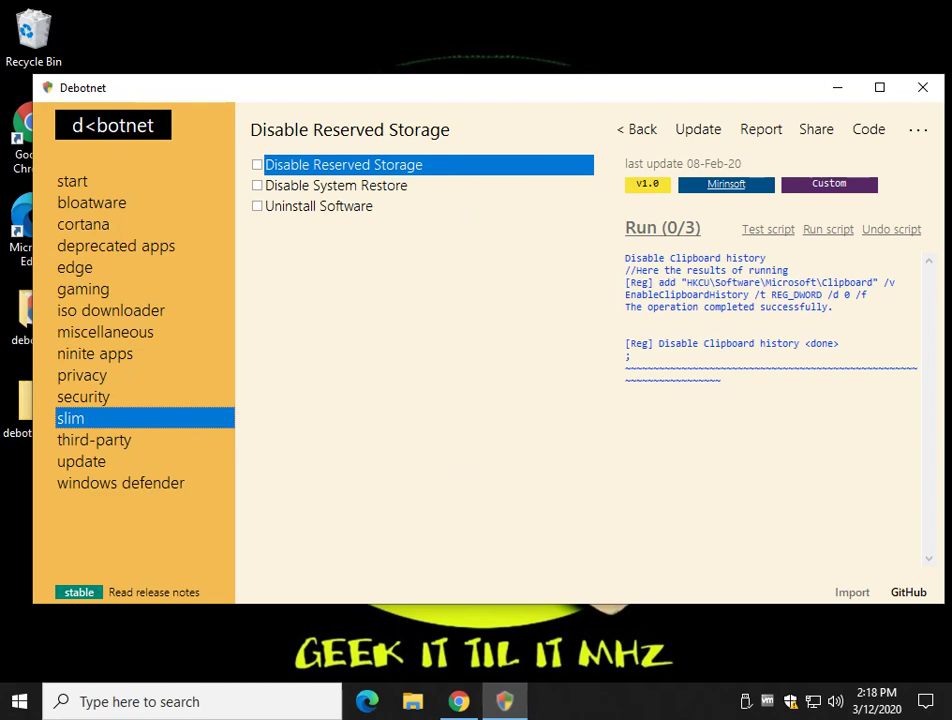
pyautogui.click(94, 440)
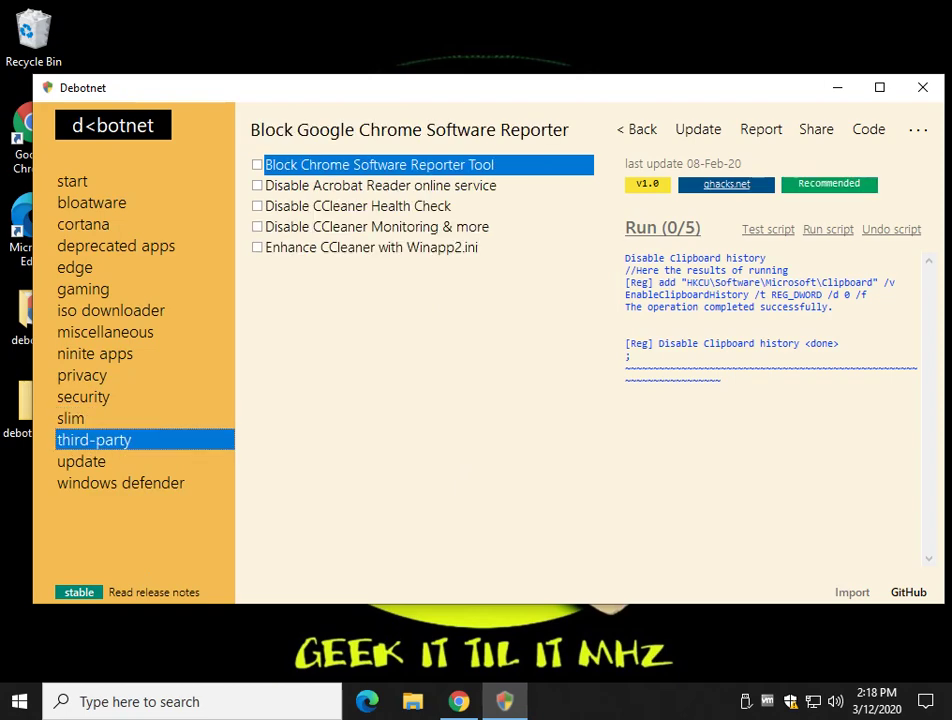
pyautogui.click(81, 461)
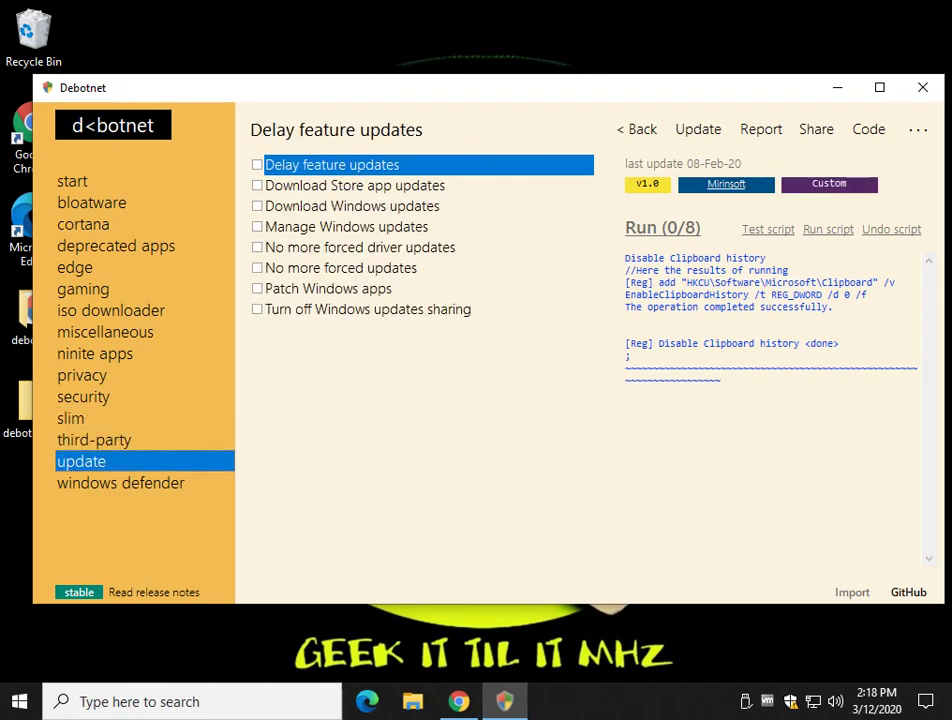
# Select Disable Windows Defender in the windows defender category and test its script as a simulation.
pyautogui.click(120, 483)
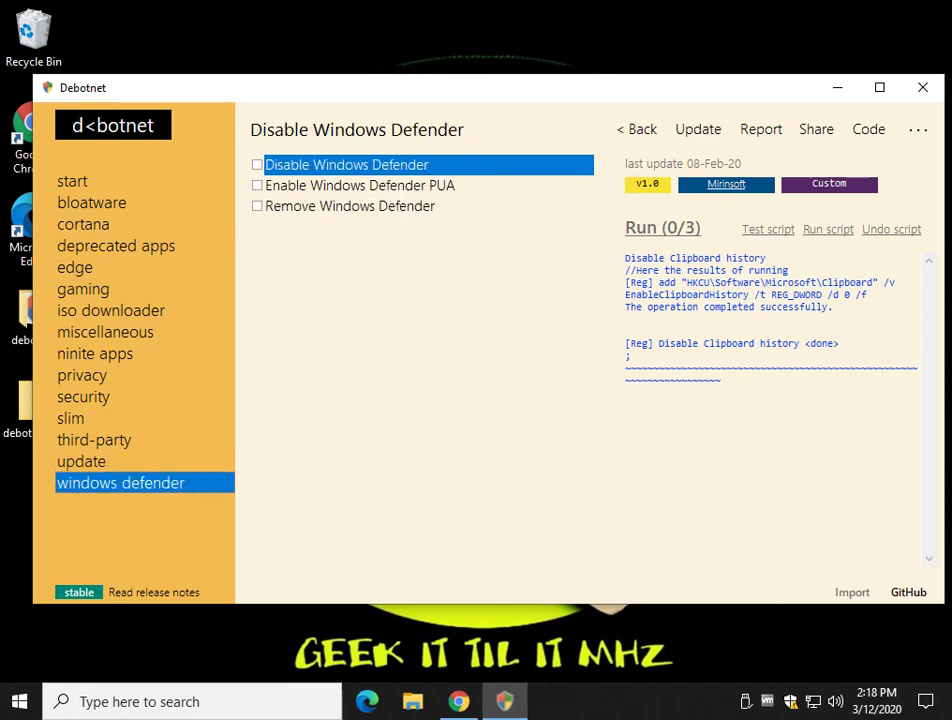
pyautogui.press('space')
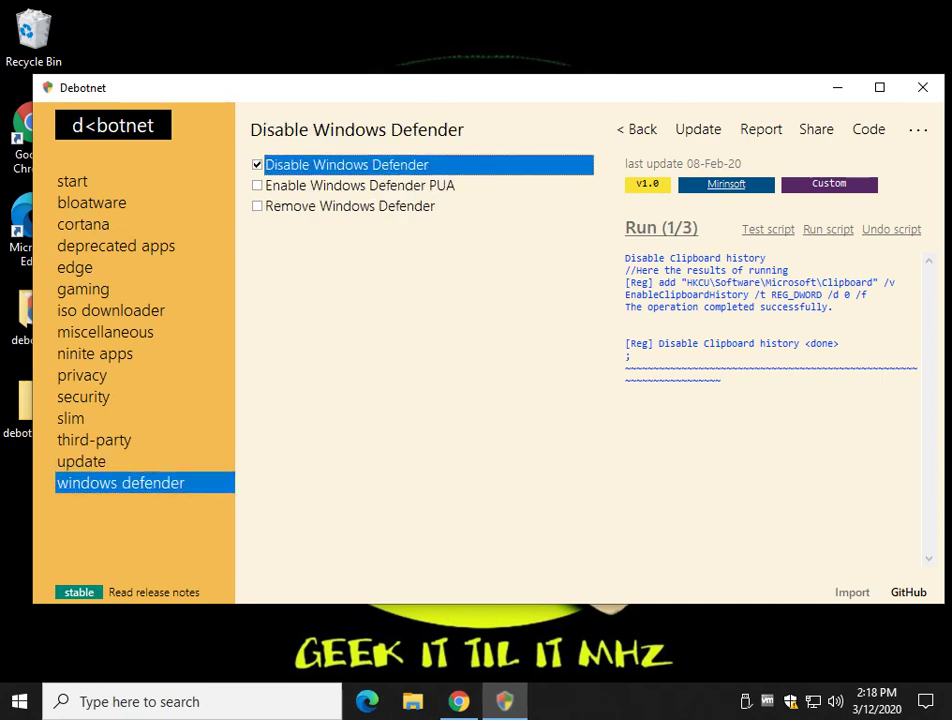
pyautogui.click(768, 229)
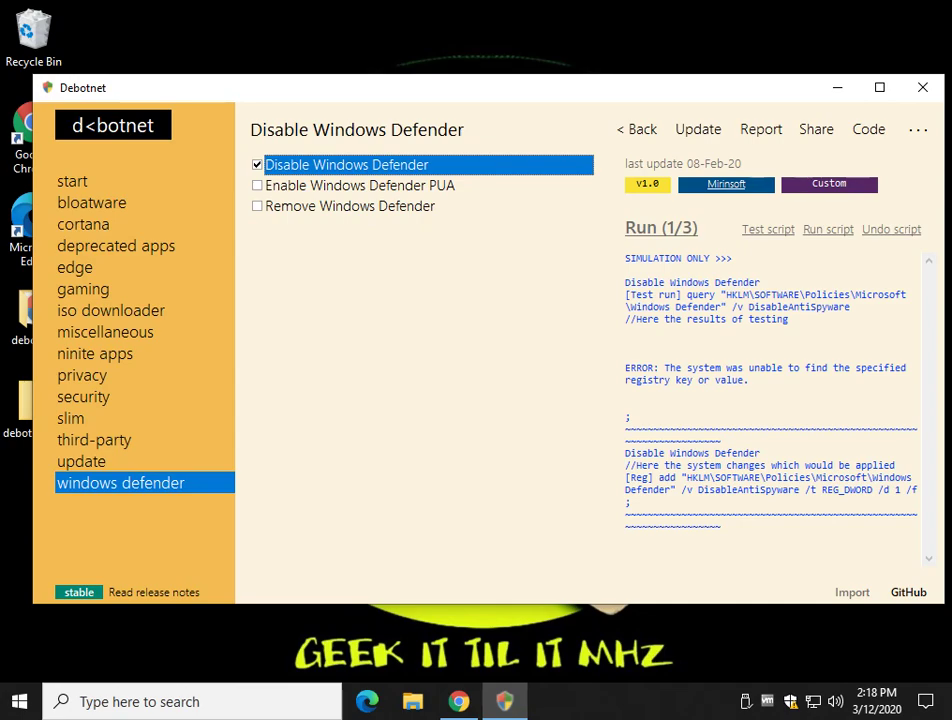
# Revisit the script lists in the start, gaming and bloatware categories, ending on the start category.
pyautogui.click(73, 181)
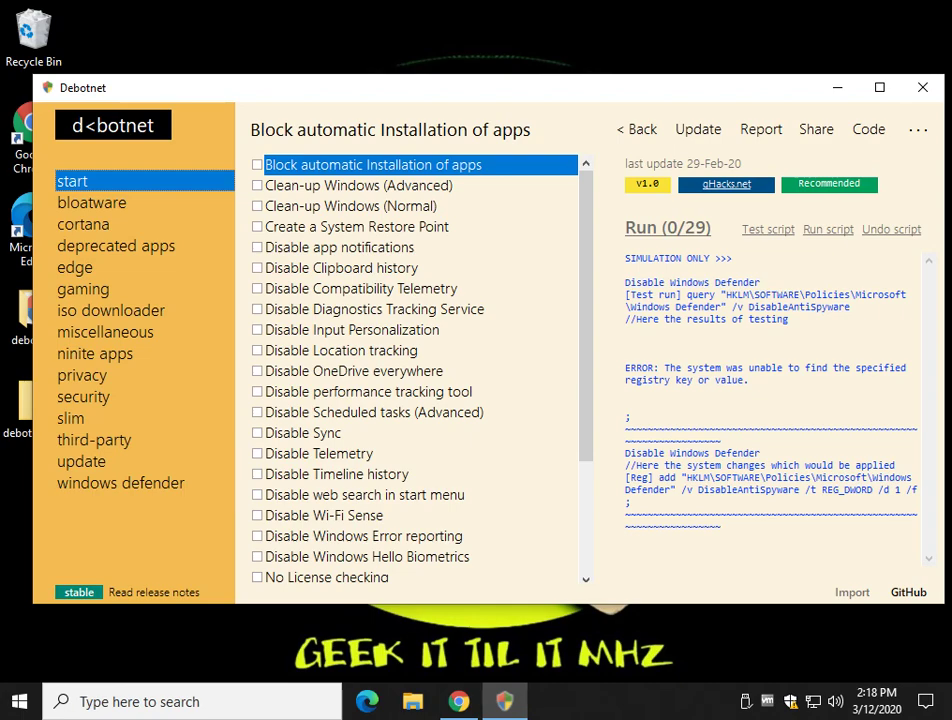
pyautogui.click(84, 289)
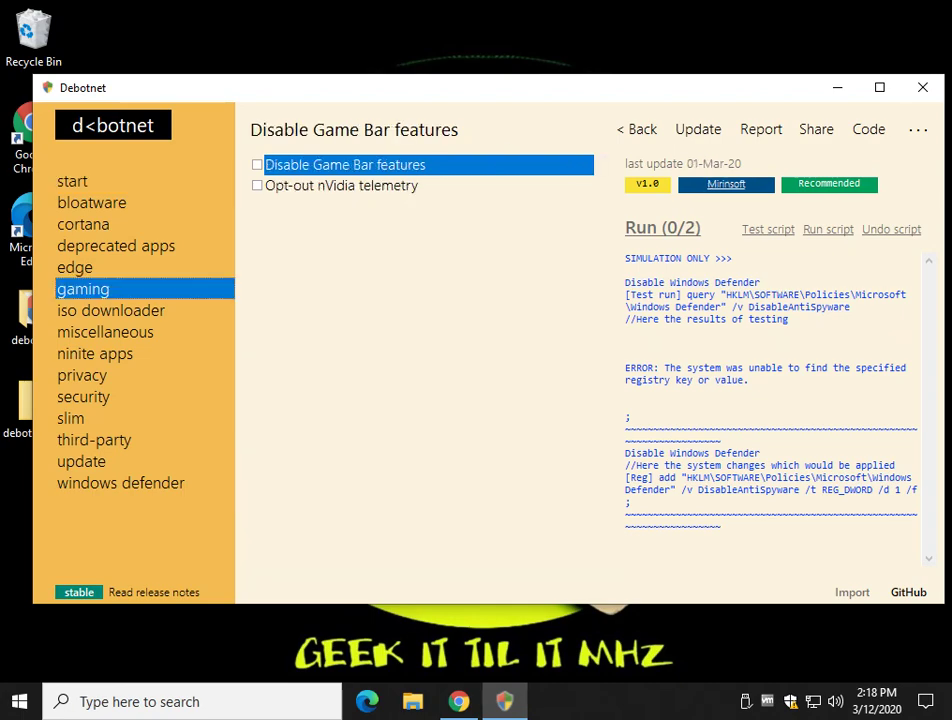
pyautogui.click(92, 203)
pyautogui.click(73, 181)
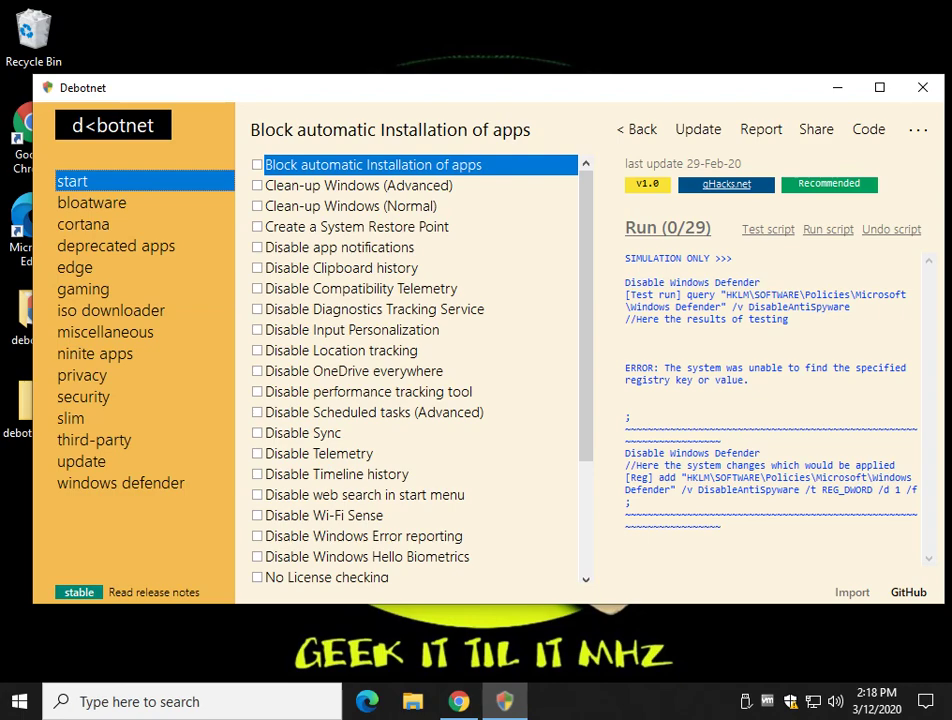
# Close Debotnet and delete debotnet.zip and the debotnet folder from the desktop.
pyautogui.moveTo(514, 95); pyautogui.dragTo(516, 87)
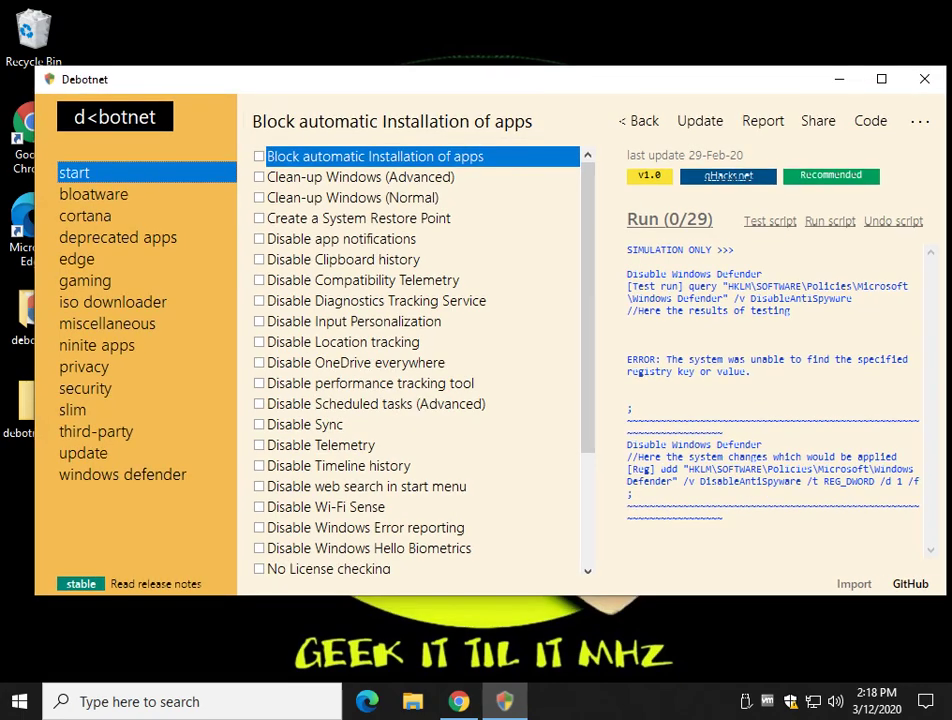
pyautogui.click(925, 79)
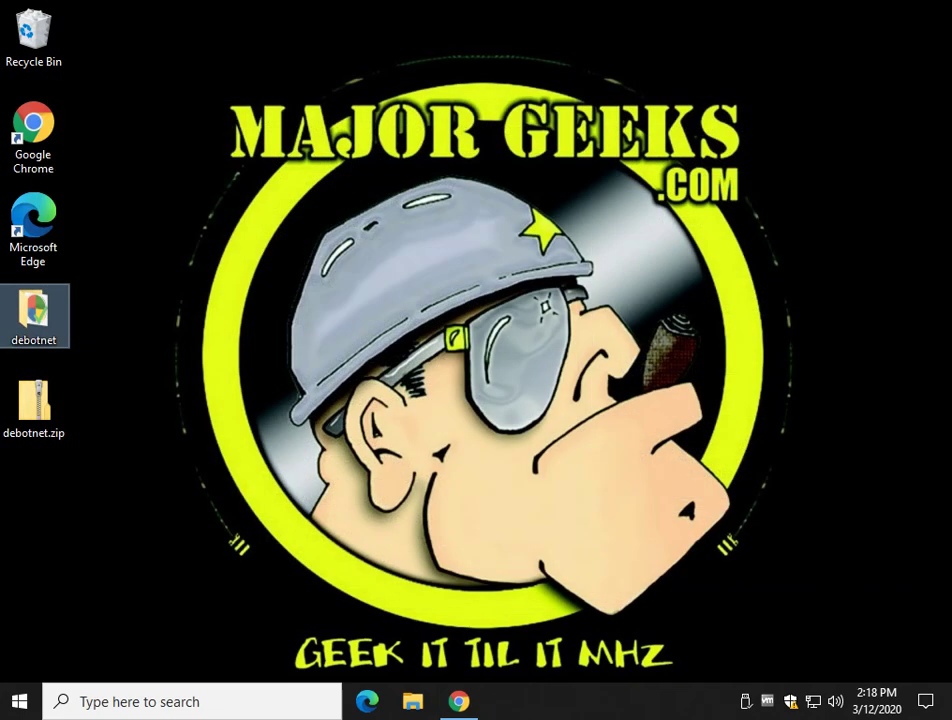
pyautogui.click(34, 408)
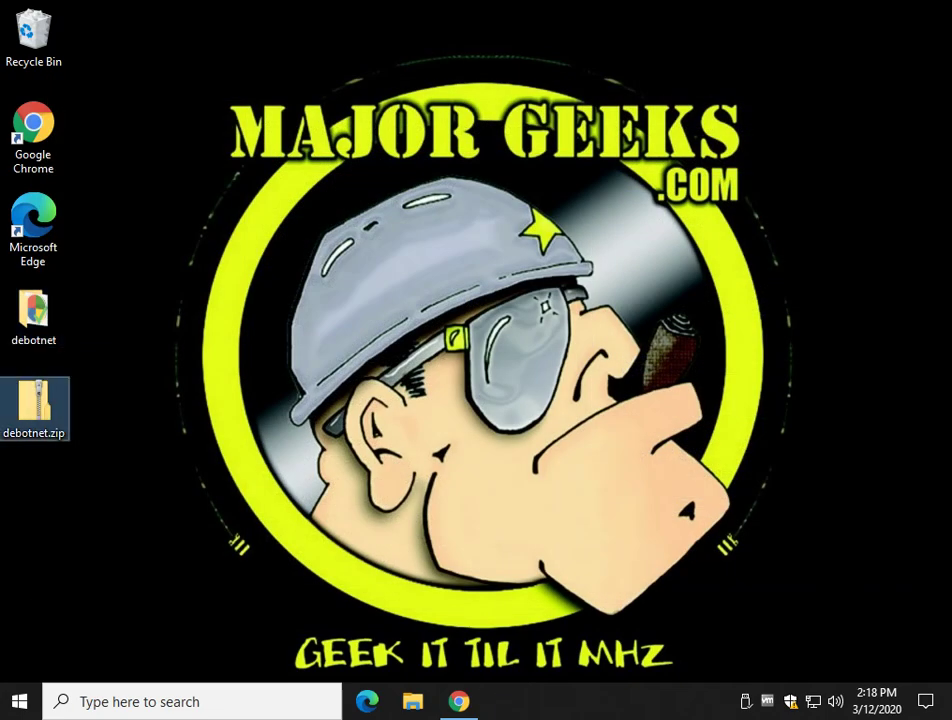
pyautogui.press('Delete')
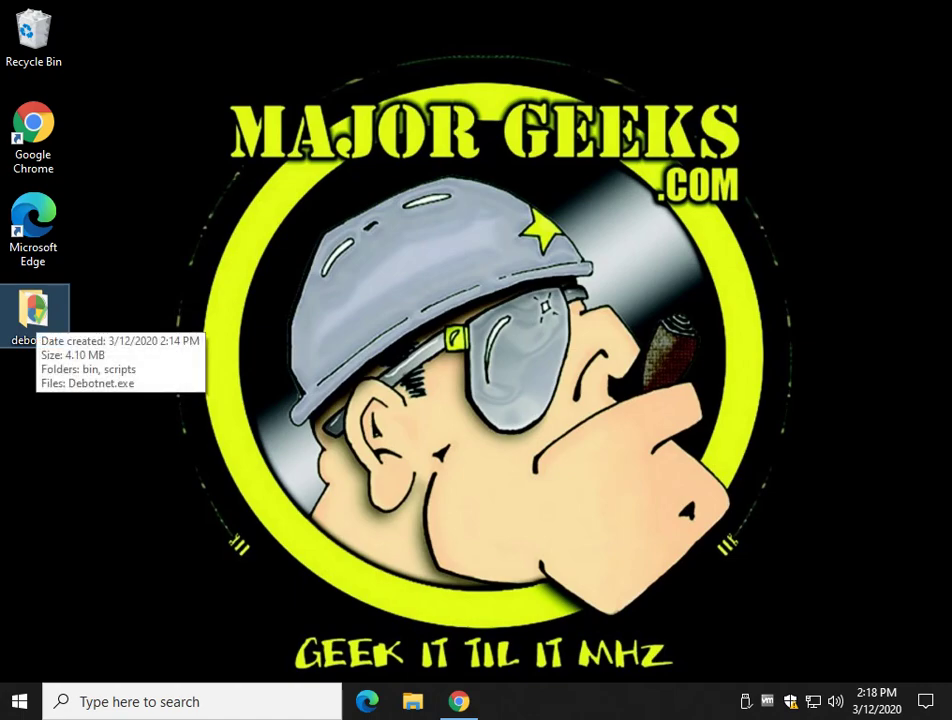
pyautogui.press('Delete')
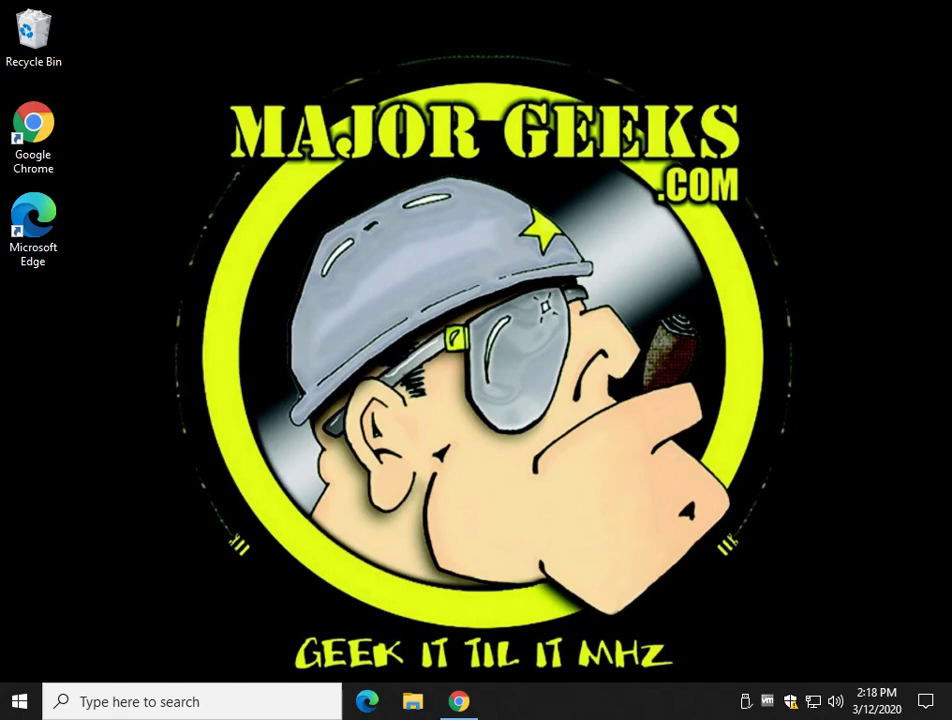